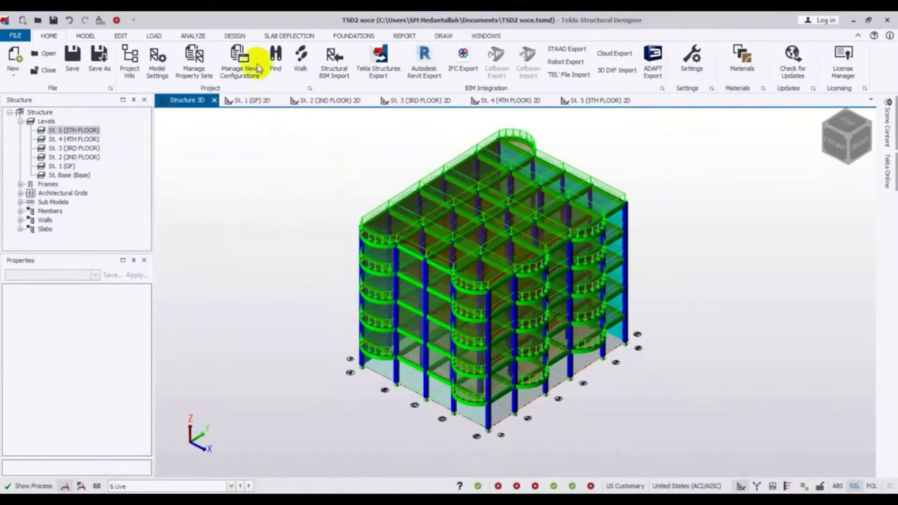
Step: Run the static analysis and design for the concrete members of the building
mouse_move(306, 180)
middle_mouse_down()
mouse_move(300, 195)
mouse_move(295, 184)
middle_mouse_up()
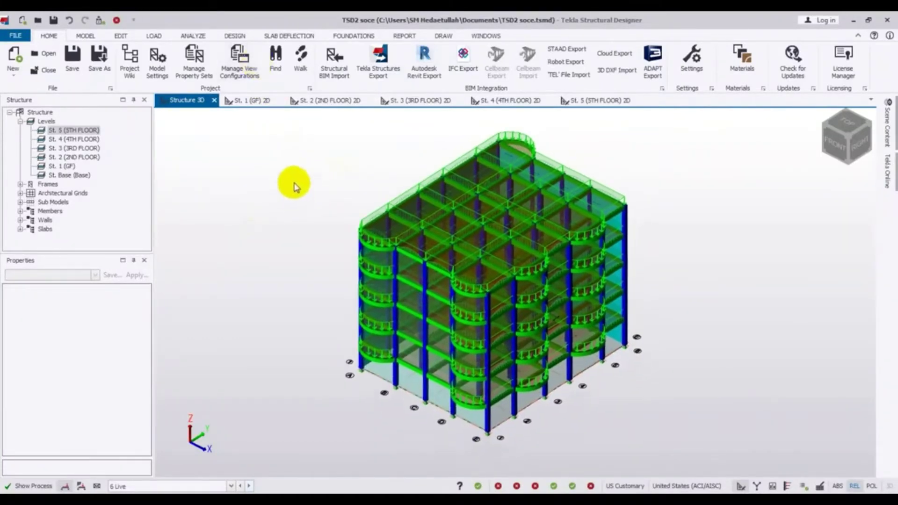
left_click(231, 37)
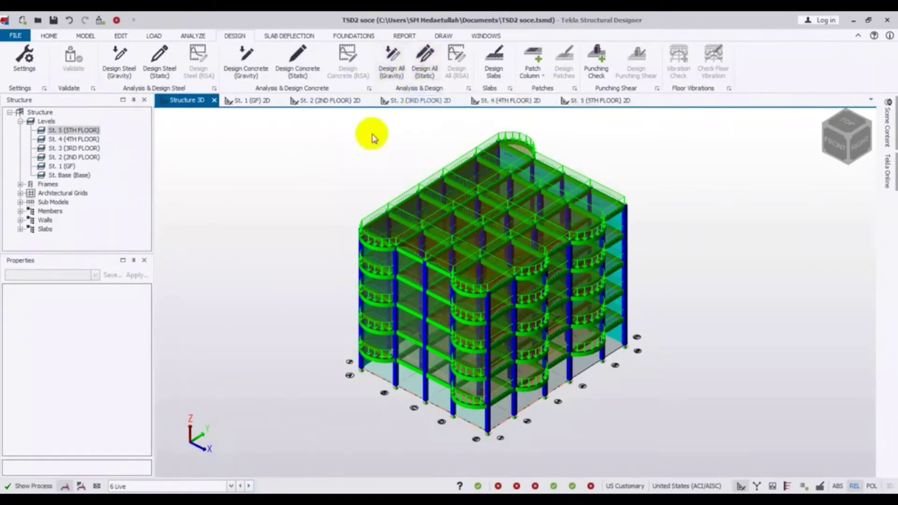
left_click(297, 60)
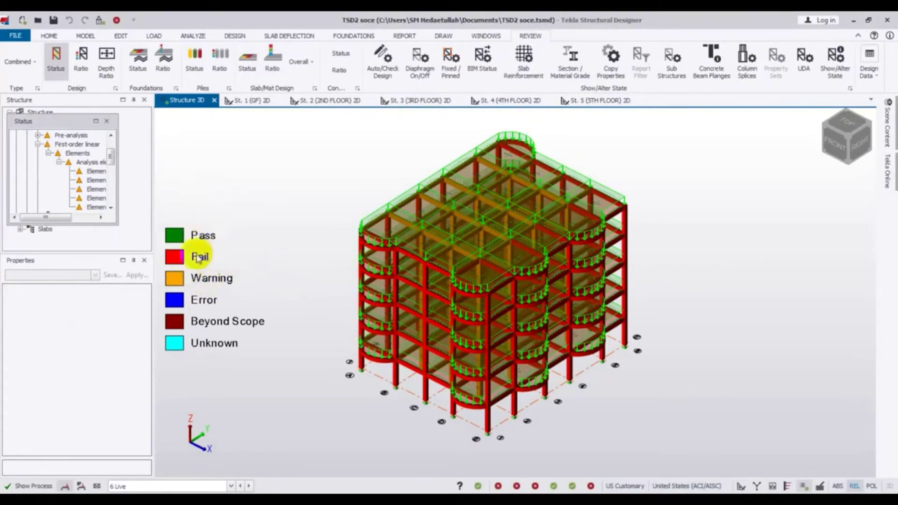
Step: Examine the members' design status in the 3D model and color-code them by design utilization ratio
mouse_move(418, 348)
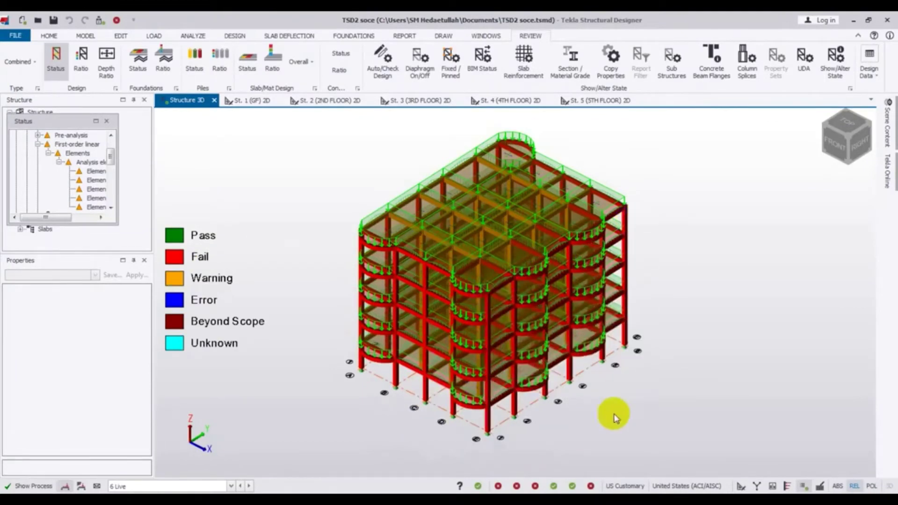
middle_click_drag(611, 414, 592, 419)
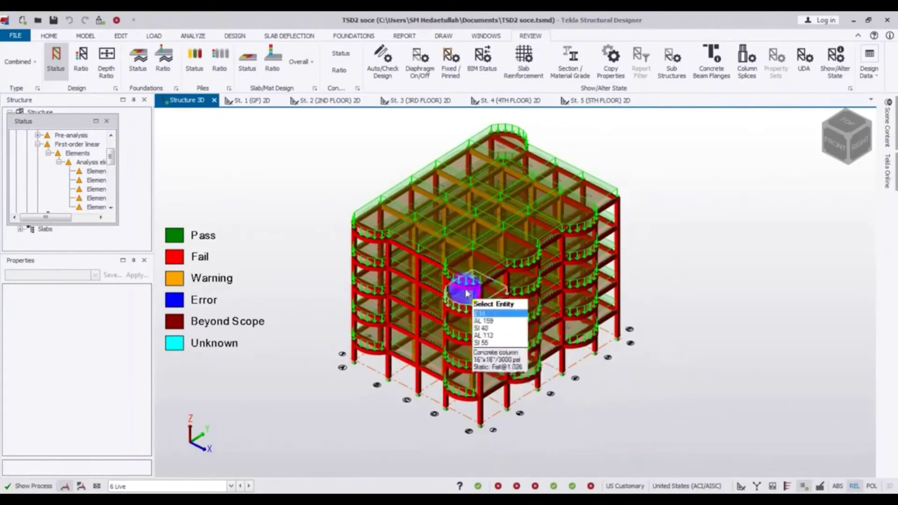
left_click(89, 60)
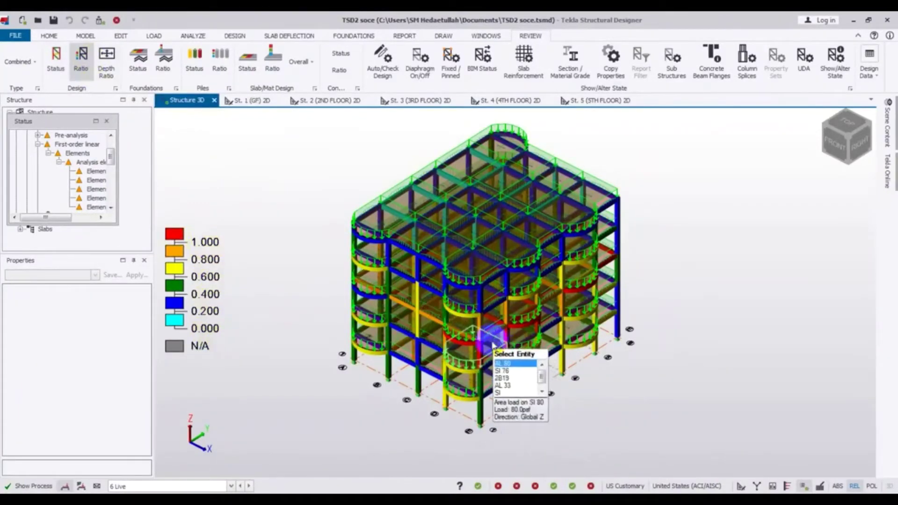
key("Down")
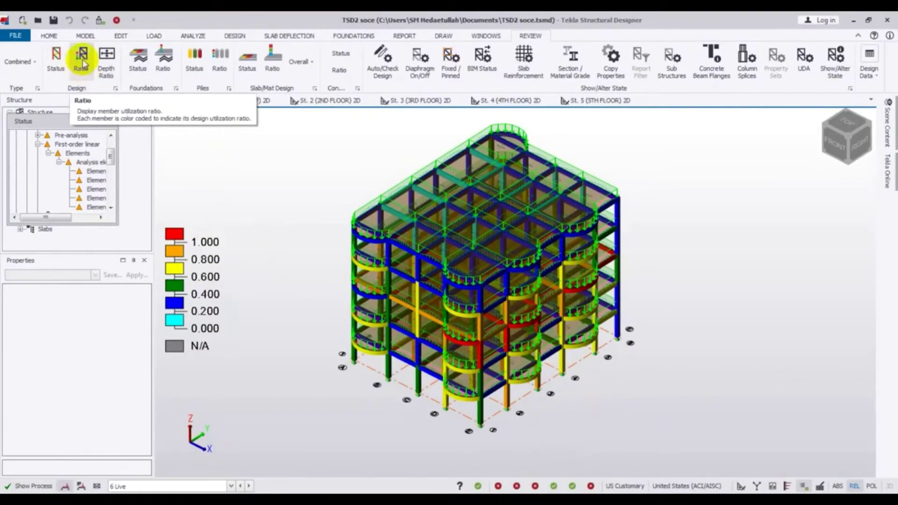
Step: Color-code the beams in the 3D model by their span-to-depth ratio
left_click(109, 60)
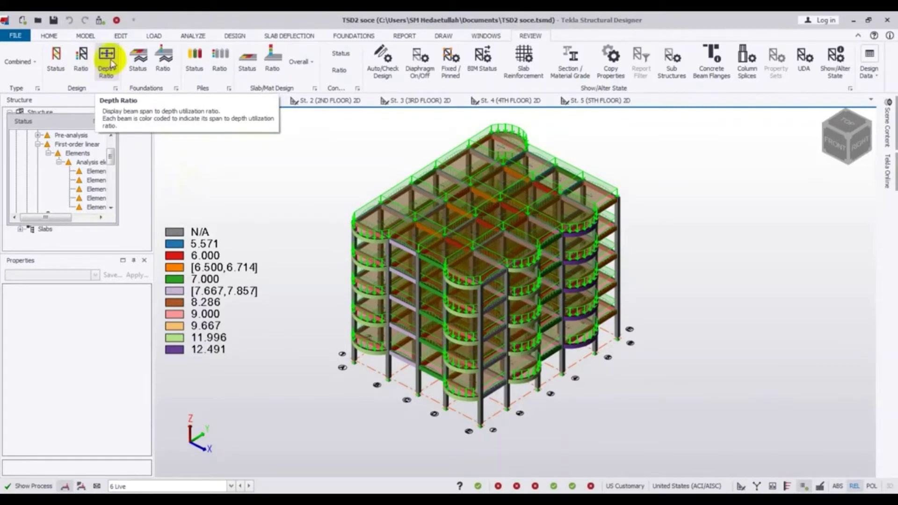
left_click(107, 60)
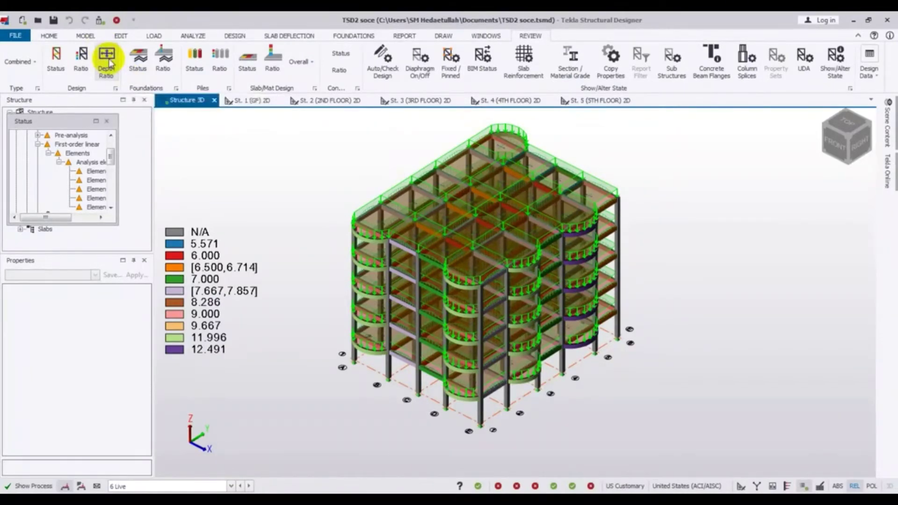
middle_click_drag(251, 170, 248, 180)
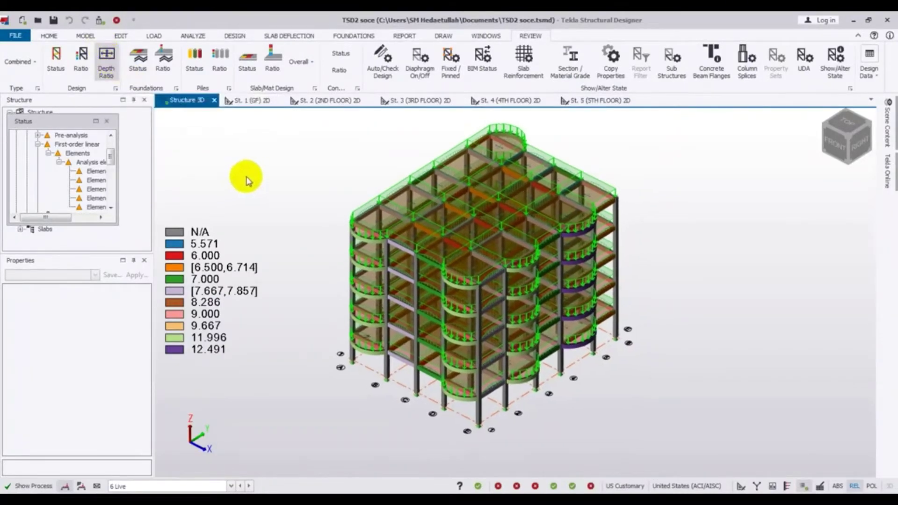
Step: Display the foundation status and the foundation utilization ratio, and inspect the 3D model from above and from the side
left_click(140, 60)
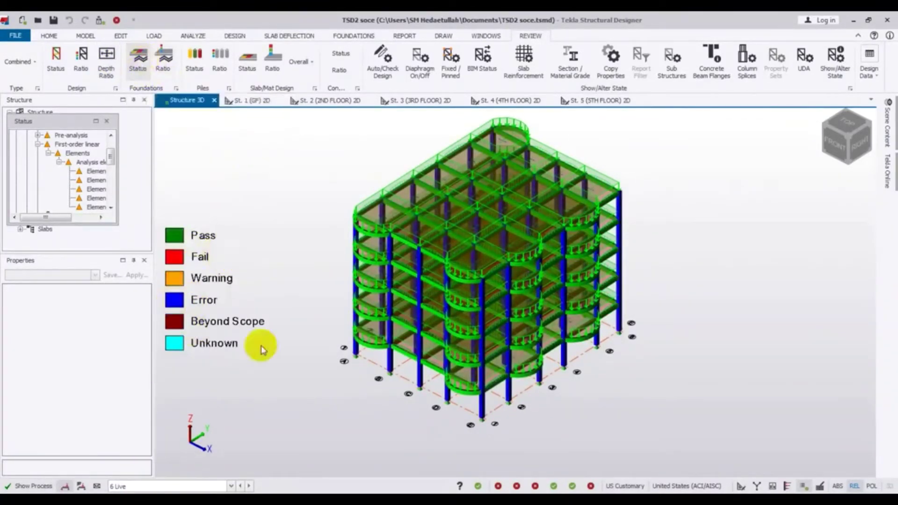
left_click(163, 57)
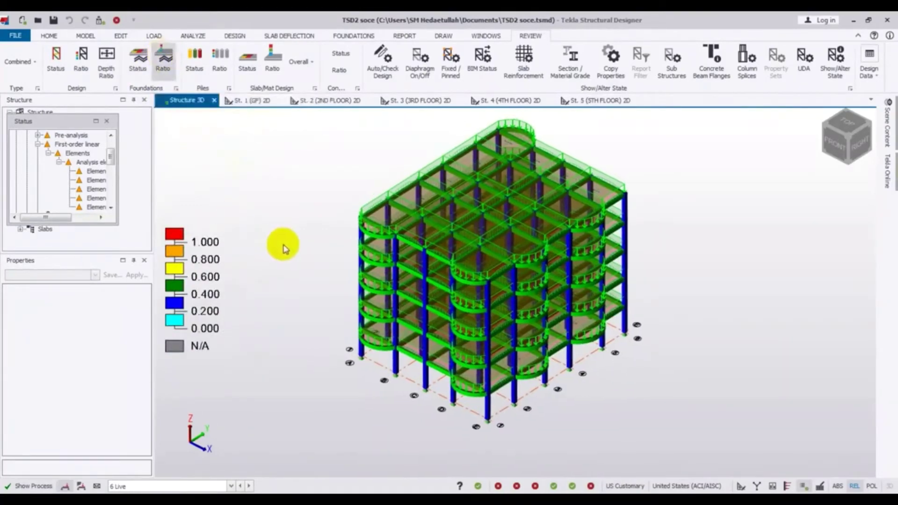
middle_click_drag(285, 248, 287, 237)
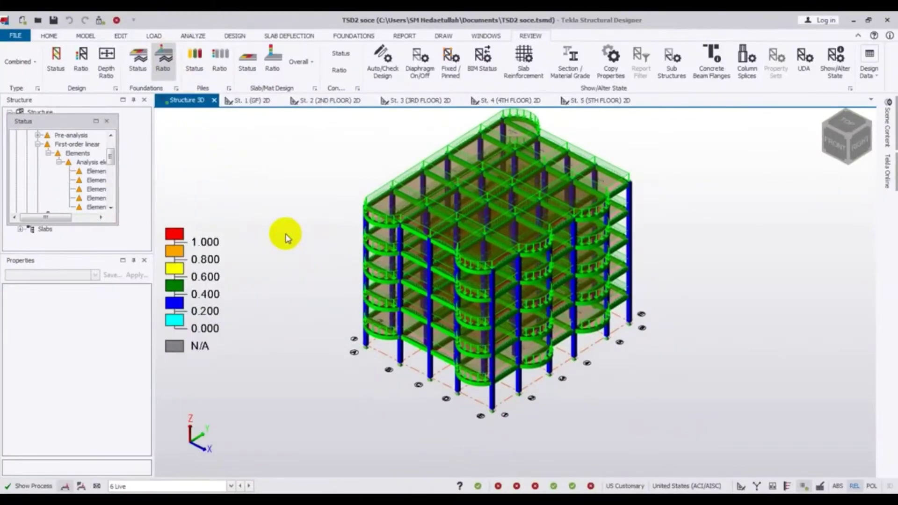
middle_click_drag(708, 374, 425, 473, "shift")
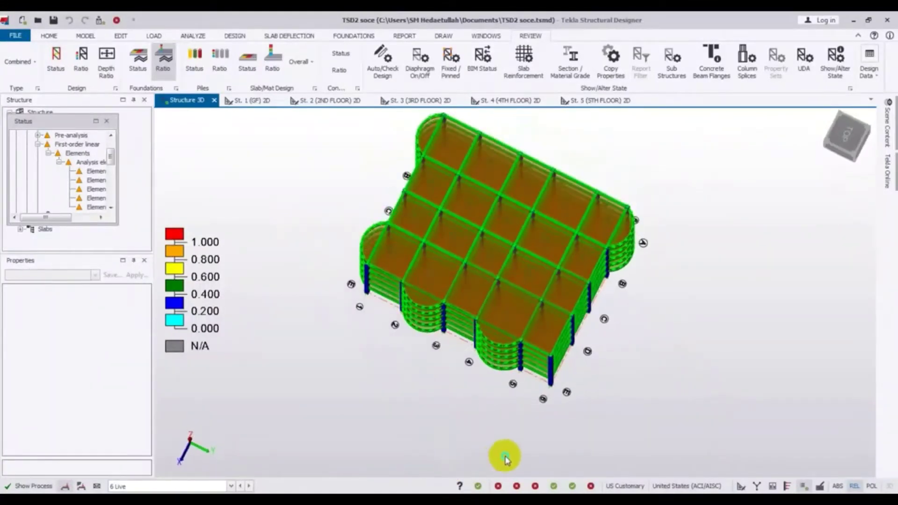
middle_click_drag(505, 459, 607, 366, "shift")
left_click(413, 247)
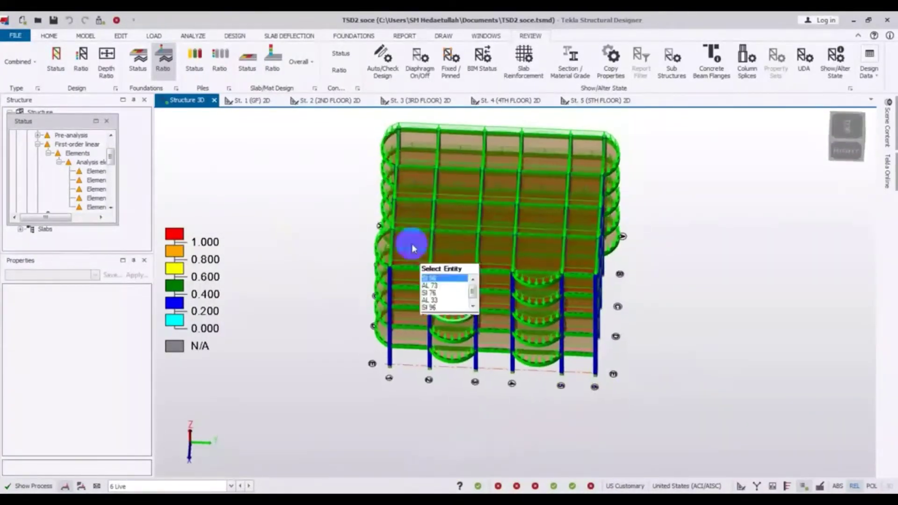
Step: Check the St. 1 (GF) 2D view and return to the Structure 3D view
left_click(251, 100)
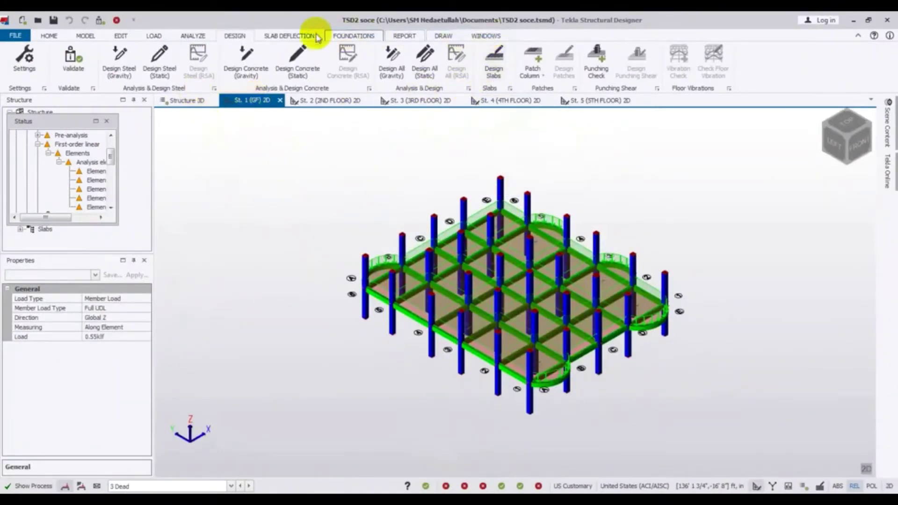
left_click(182, 101)
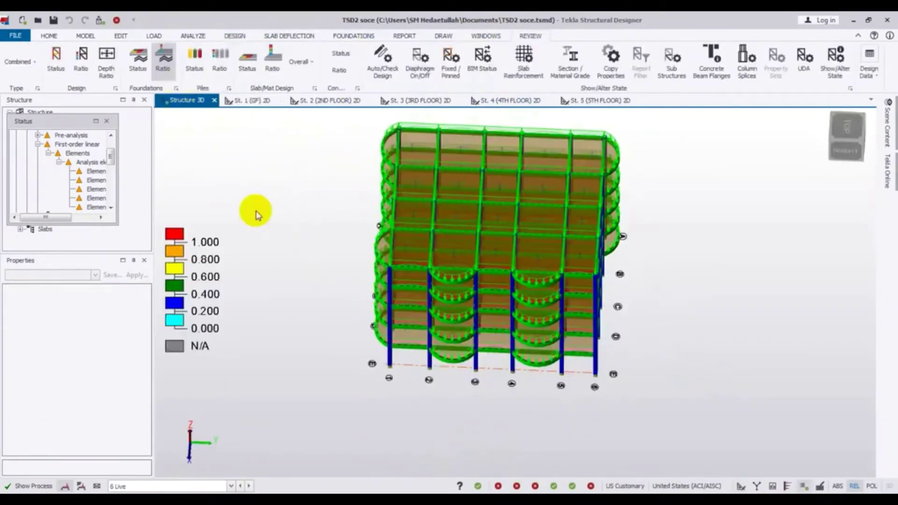
middle_click_drag(282, 341, 307, 337)
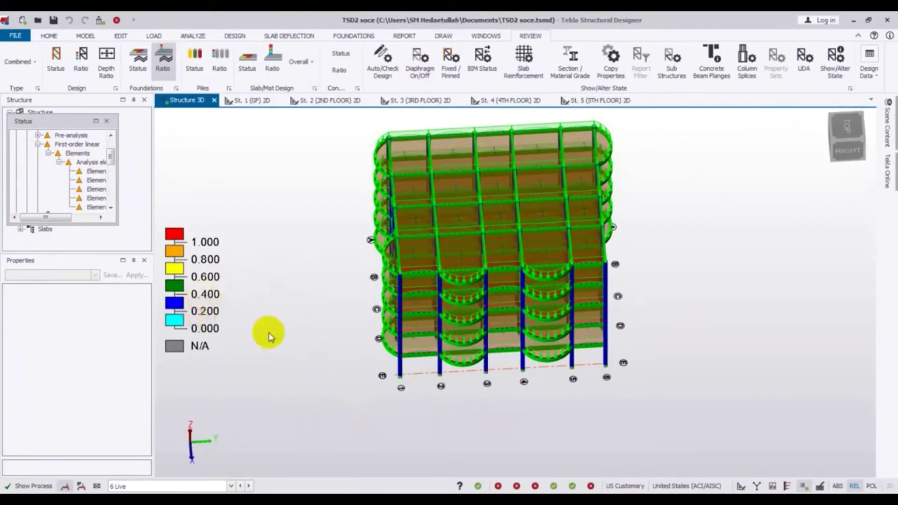
Step: Compare the foundation status with the member design status in the 3D model, ending on the member design status
left_click(144, 63)
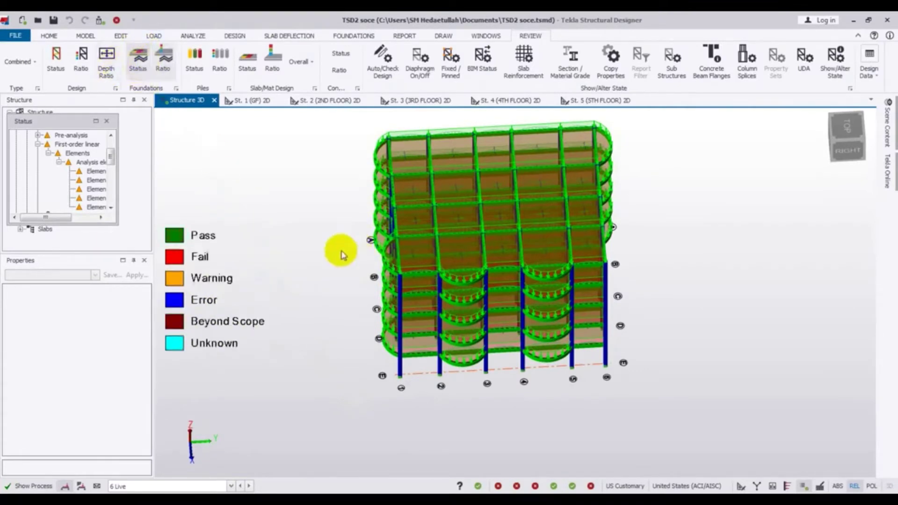
mouse_move(341, 250)
middle_mouse_down()
mouse_move(391, 260)
mouse_move(341, 280)
mouse_move(347, 231)
mouse_move(401, 260)
mouse_move(333, 238)
middle_mouse_up()
right_click(52, 67)
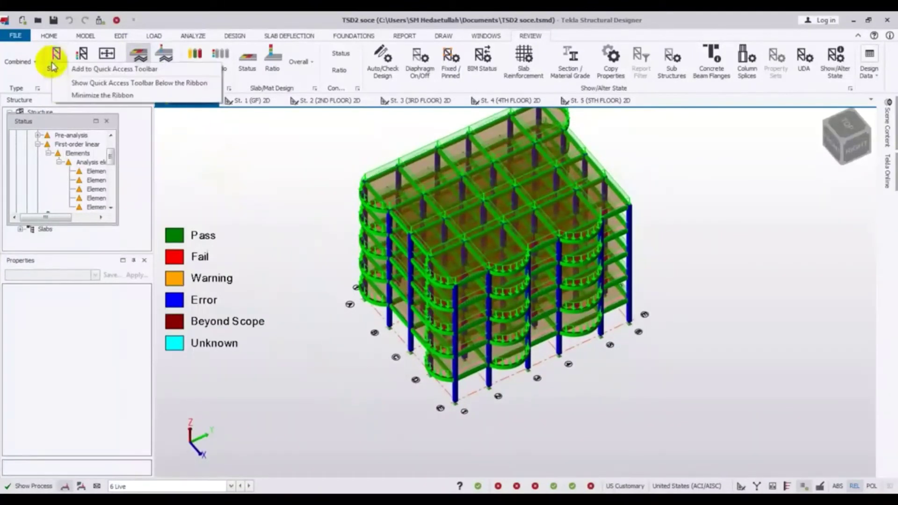
key("Escape")
left_click(54, 60)
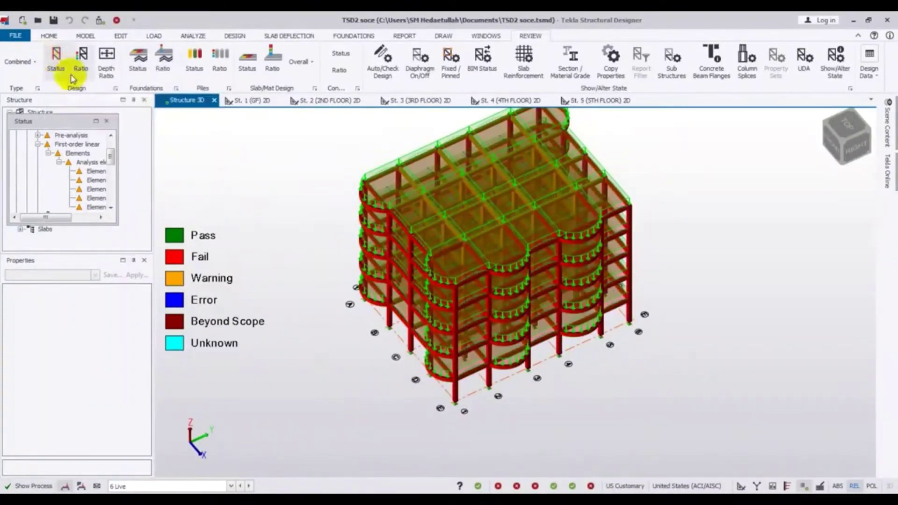
left_click(134, 65)
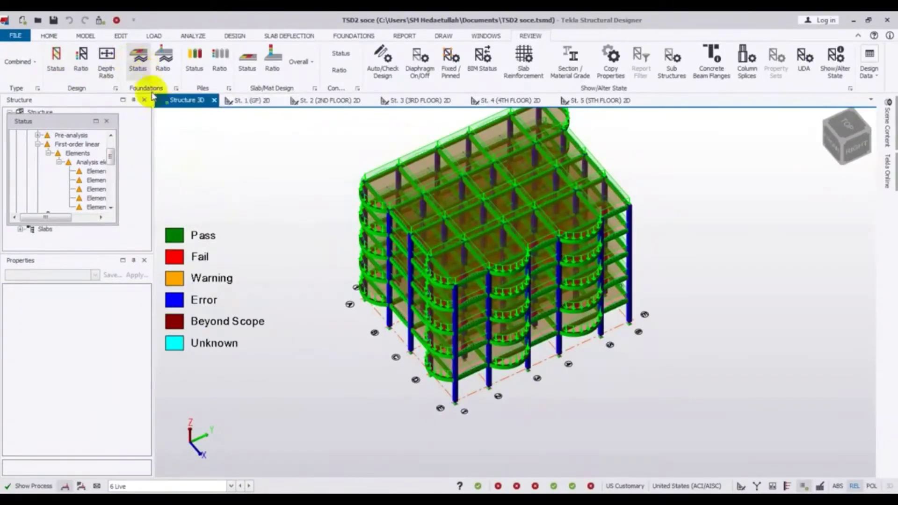
left_click(55, 59)
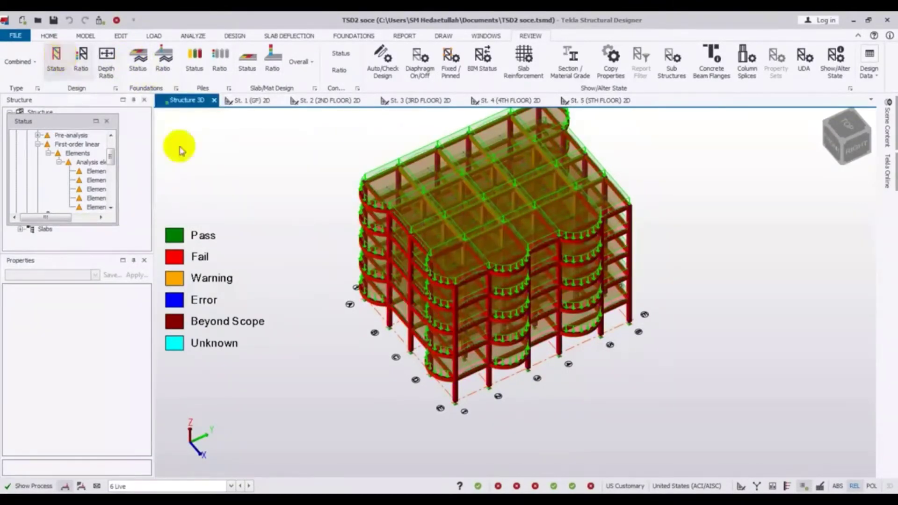
left_click_drag(301, 276, 370, 228)
mouse_move(330, 345)
middle_mouse_down()
mouse_move(367, 305)
mouse_move(384, 316)
mouse_move(335, 293)
mouse_move(336, 257)
mouse_move(261, 215)
mouse_move(248, 195)
mouse_move(267, 324)
mouse_move(290, 357)
middle_mouse_up()
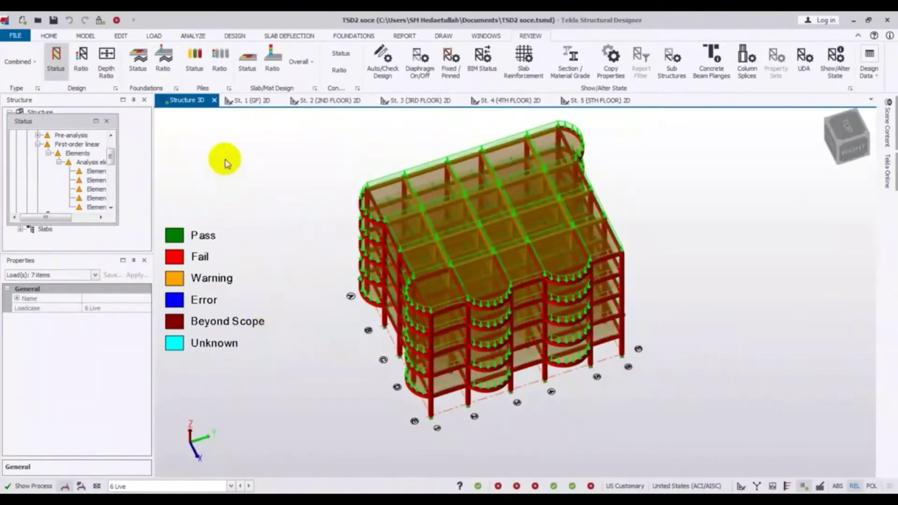
Step: Look through the 2D views of the ground floor to the 5th floor and return to the Structure 3D view
left_click(243, 105)
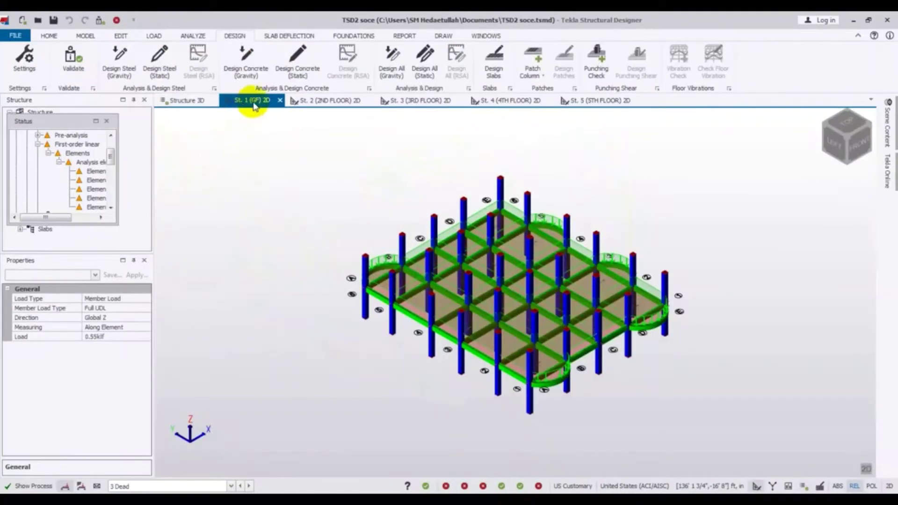
left_click(301, 103)
left_click(407, 103)
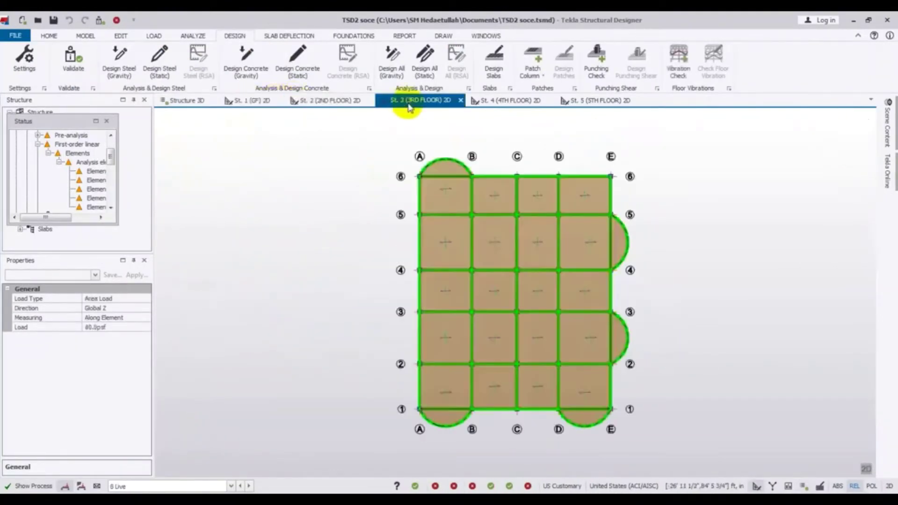
left_click(501, 107)
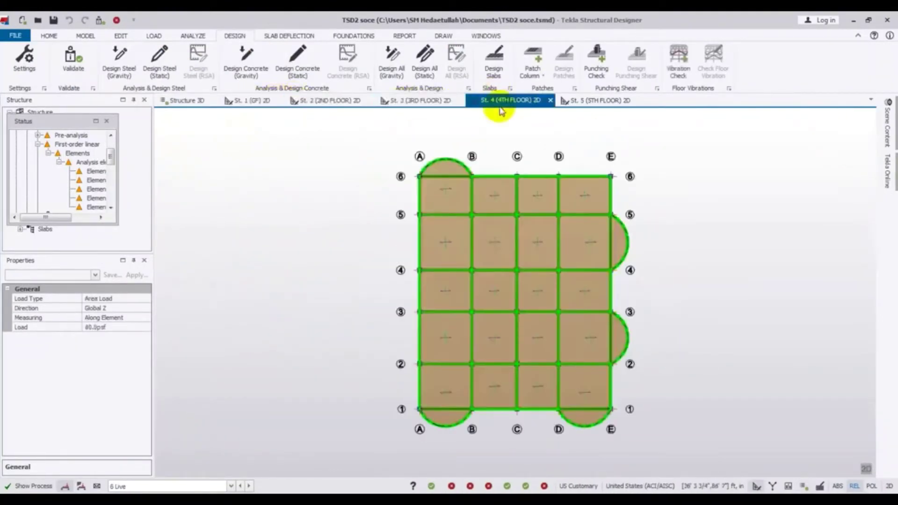
left_click(257, 106)
left_click(318, 101)
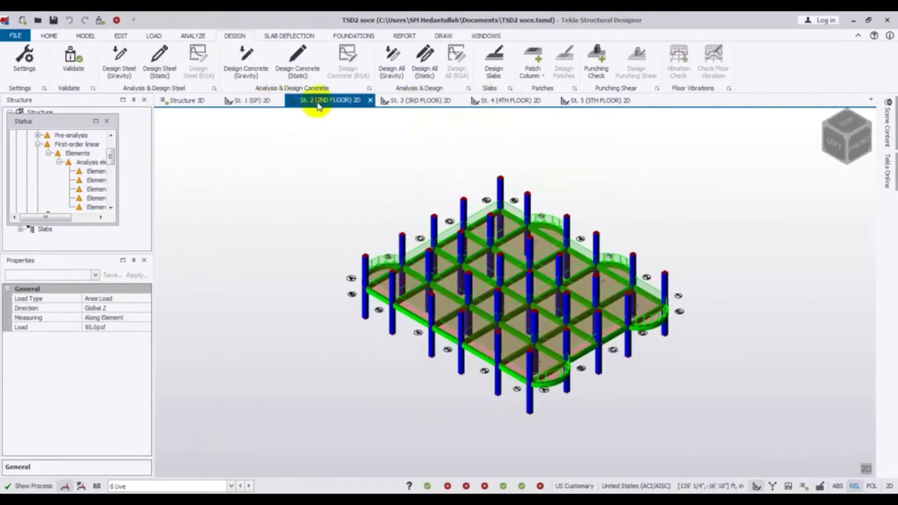
left_click(392, 101)
left_click(521, 101)
left_click(585, 101)
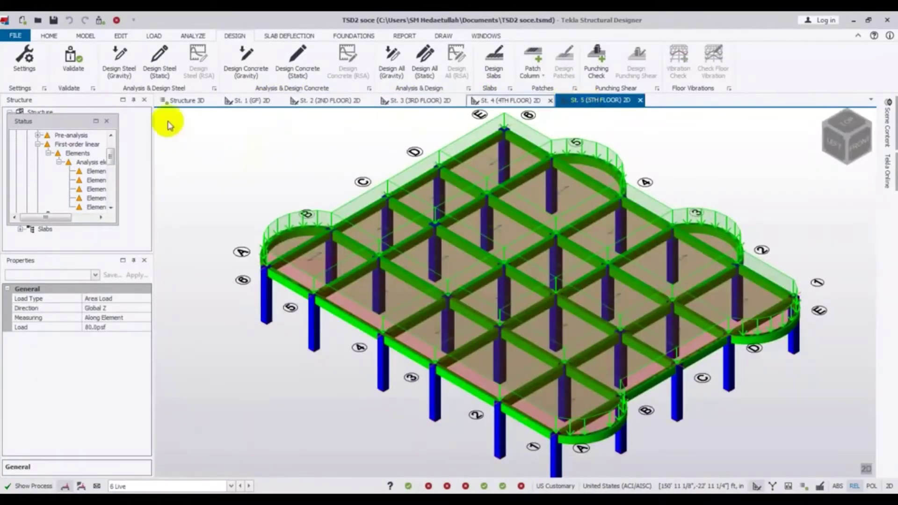
left_click(183, 101)
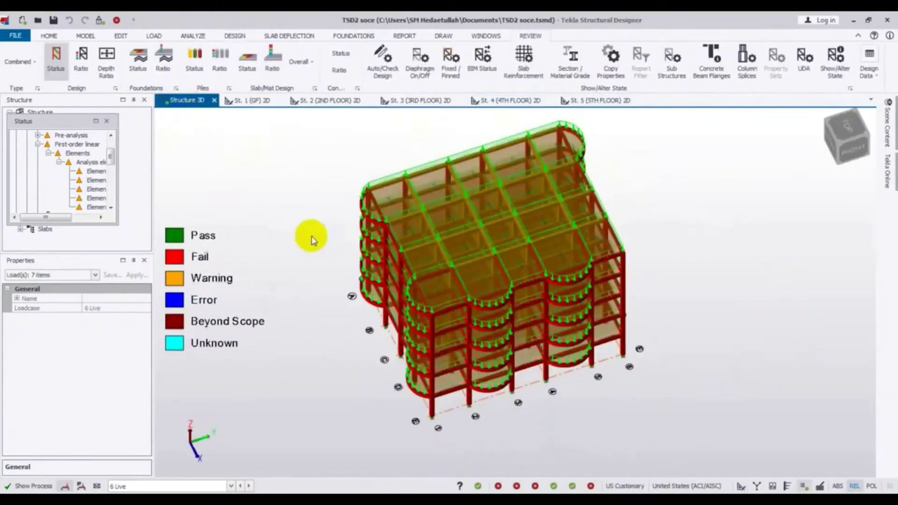
middle_click_drag(311, 237, 316, 246)
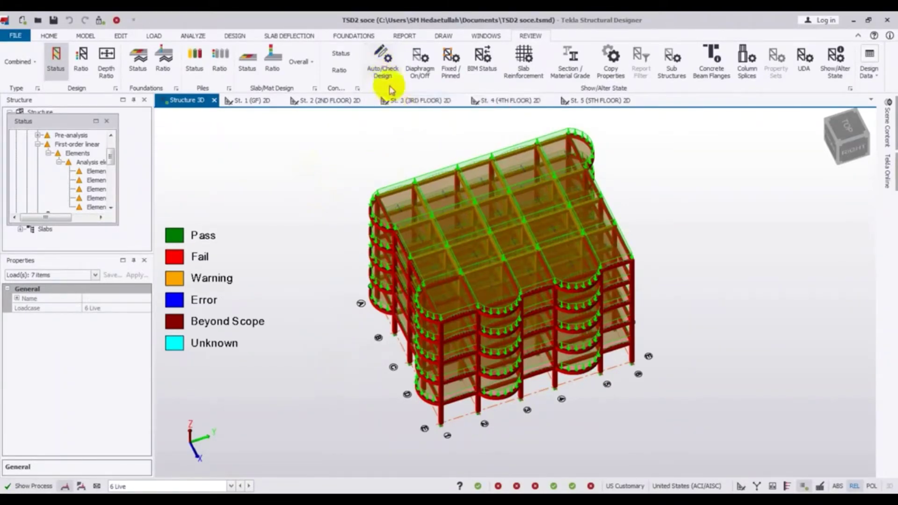
Step: Display the Auto/Check Design setting and the diaphragm inclusion of the entities in the 3D model
left_click(393, 67)
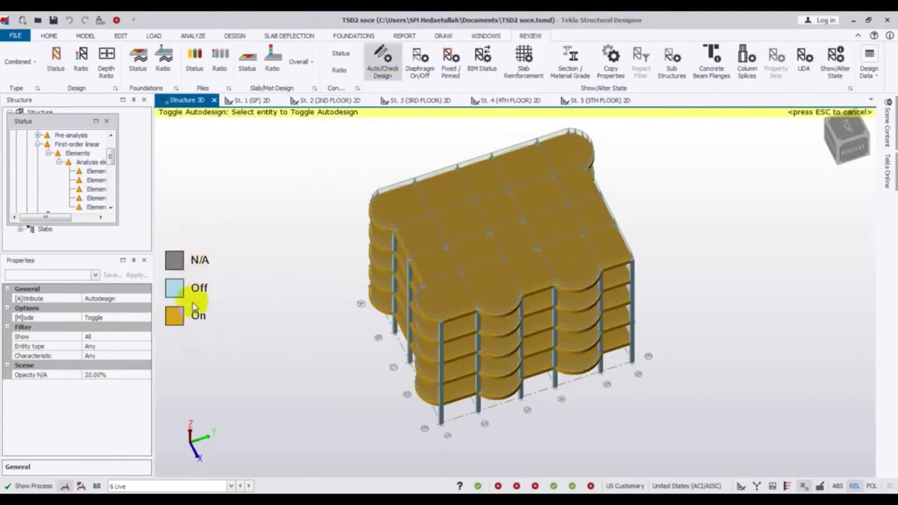
left_click(420, 57)
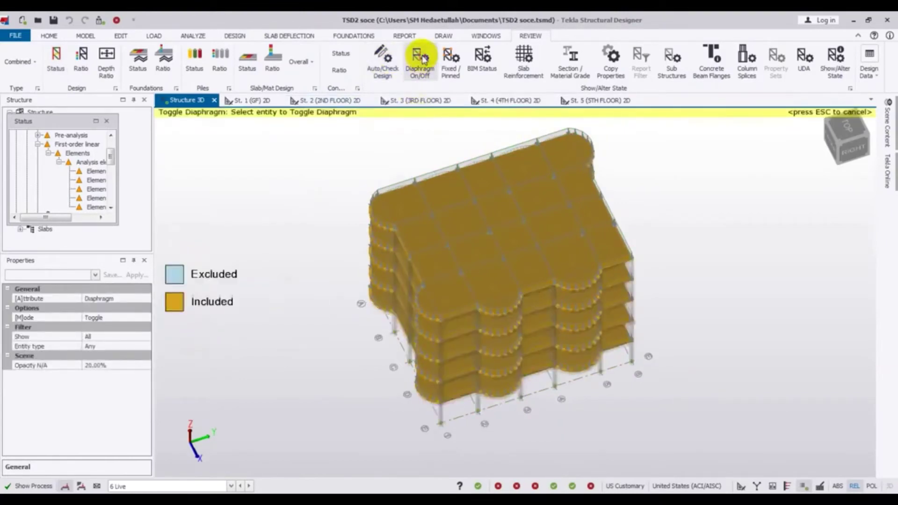
Step: Display the Fixed/Pinned end conditions of the members and inspect the frame from below
left_click(450, 57)
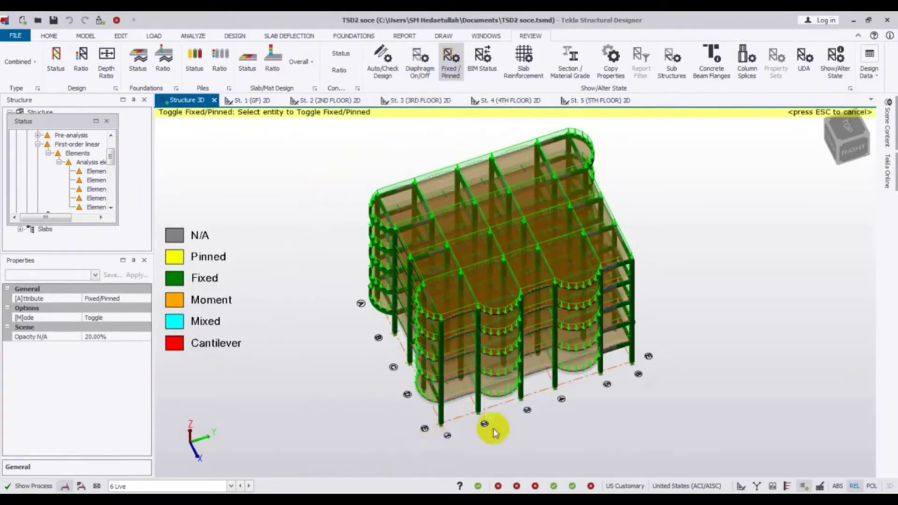
middle_click_drag(465, 449, 541, 299)
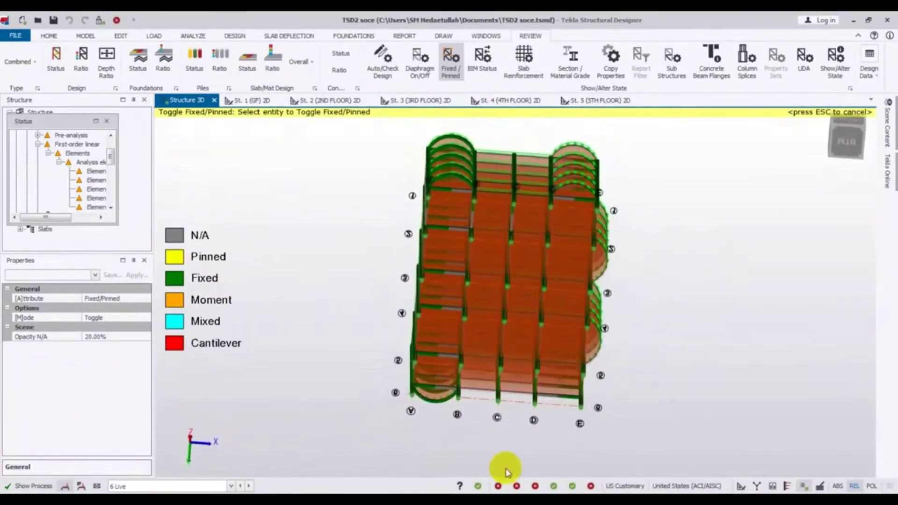
Step: Display the slab reinforcement of the panels in the 3D model and inspect it from above and from the side
middle_click_drag(663, 226, 317, 443)
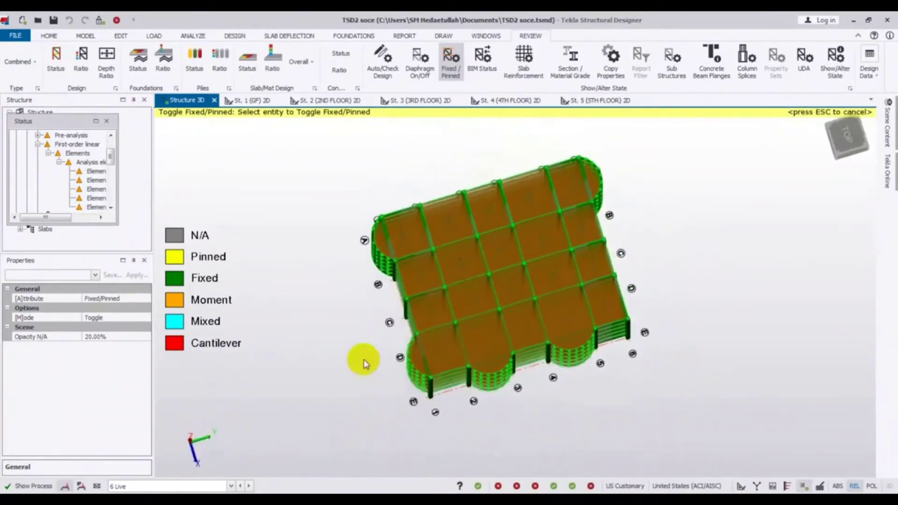
left_click(515, 63)
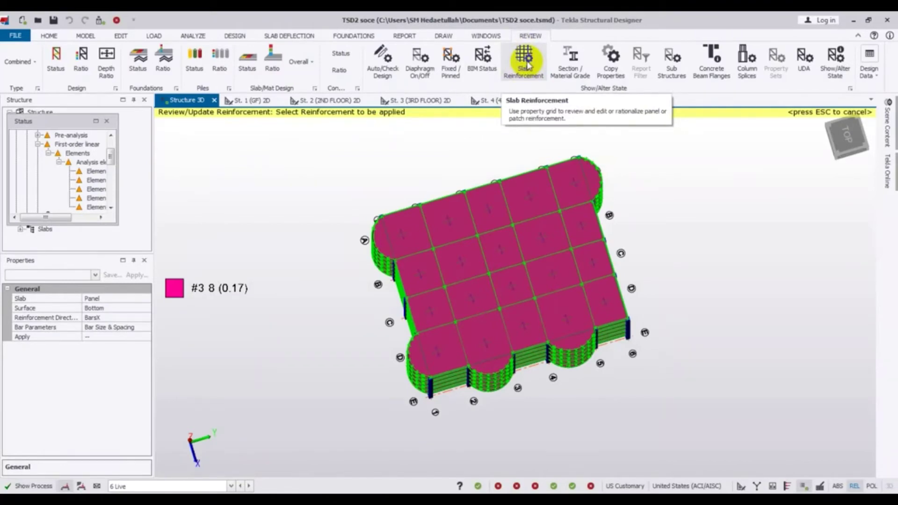
left_click(293, 205)
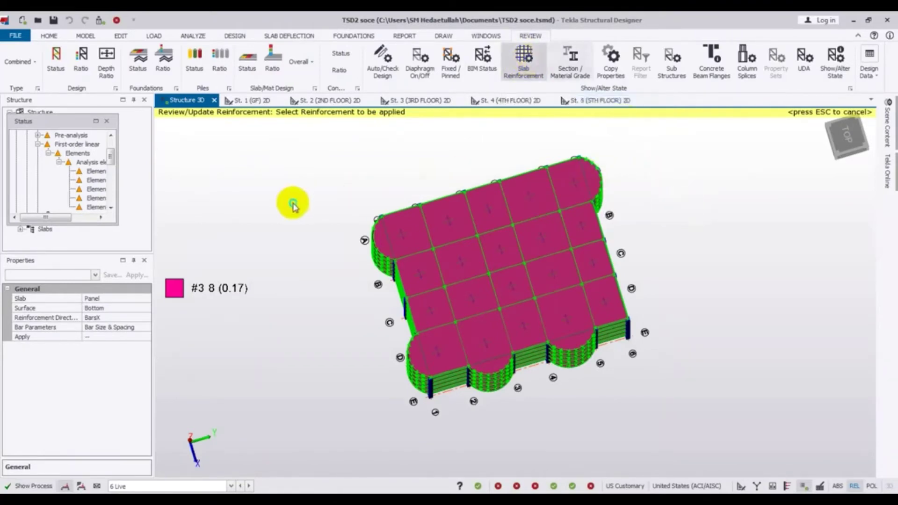
middle_click_drag(293, 205, 309, 271)
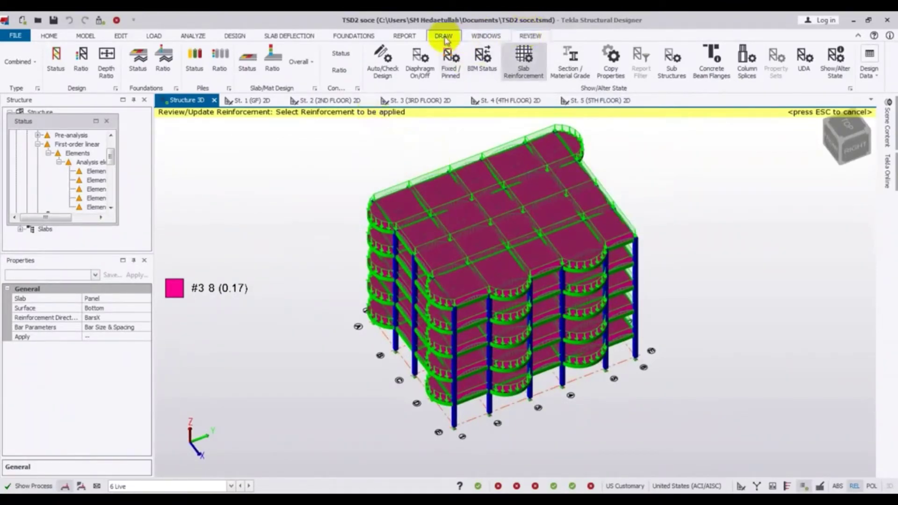
left_click(714, 215)
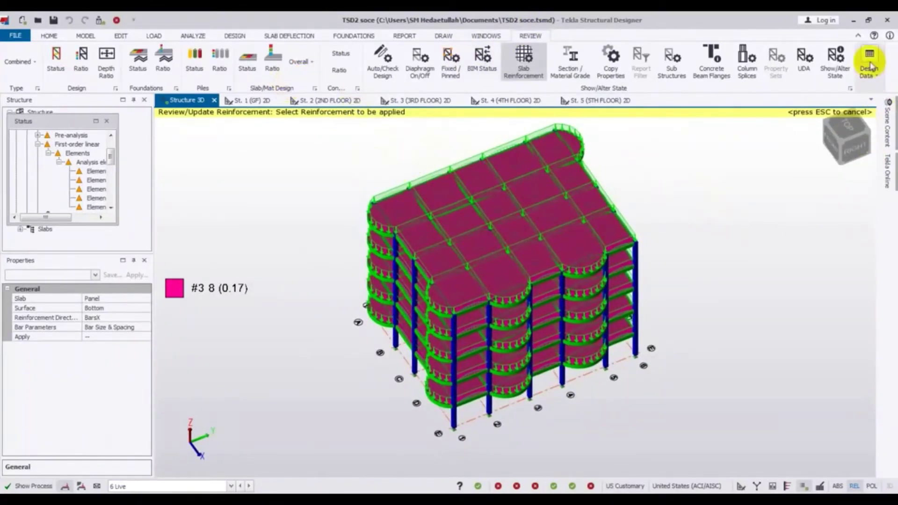
Step: Open the tabular design data and examine the utilization and status of the concrete columns from C1 to C30 in the Design Summary
left_click(877, 81)
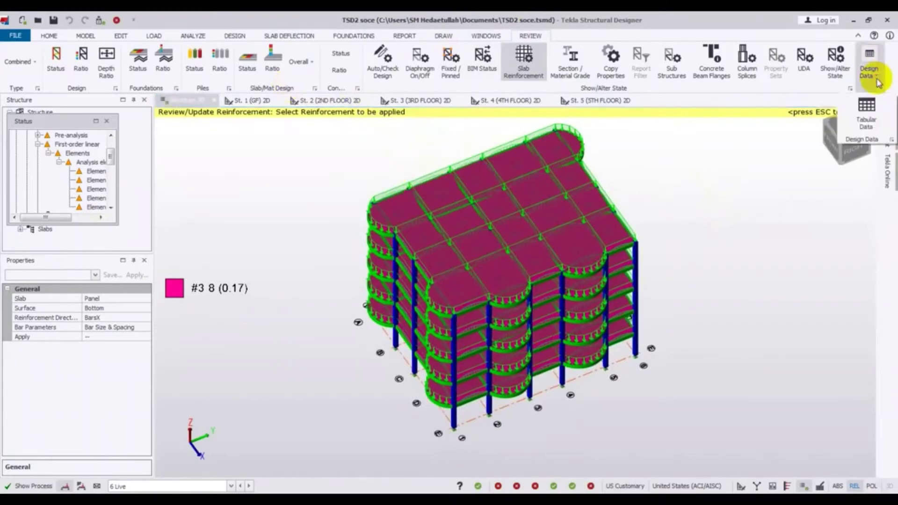
left_click(868, 112)
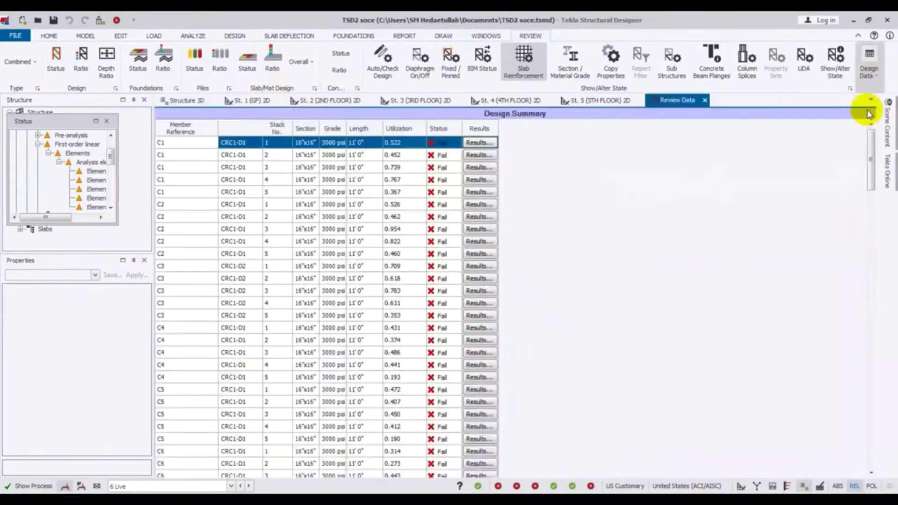
scroll(431, 201, "down", 18)
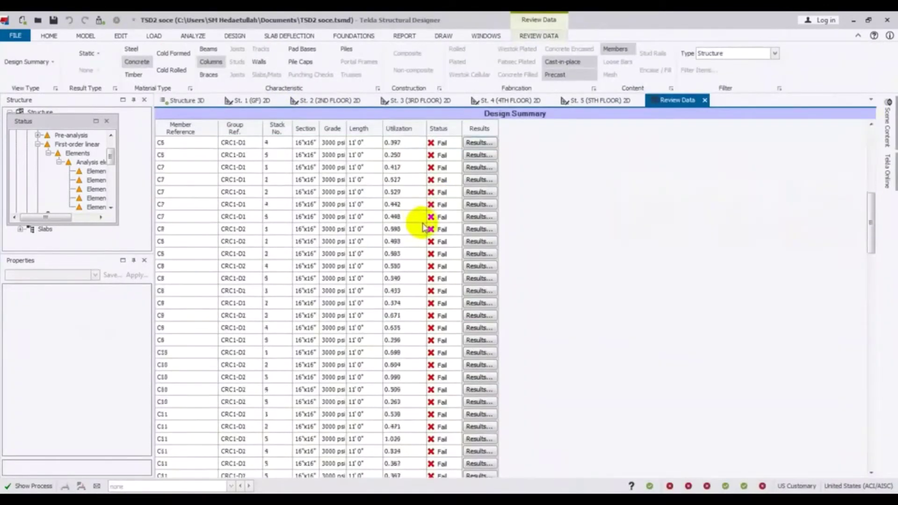
scroll(423, 227, "down", 12)
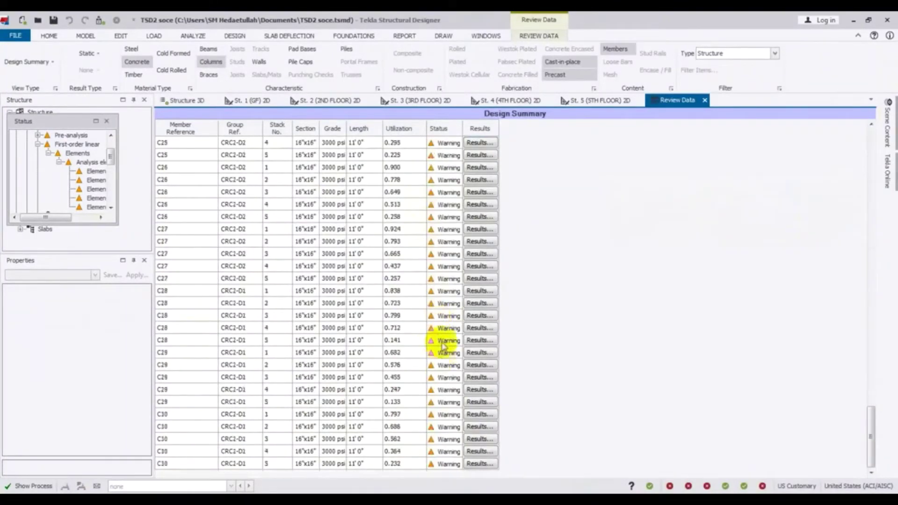
scroll(443, 346, "up", 15)
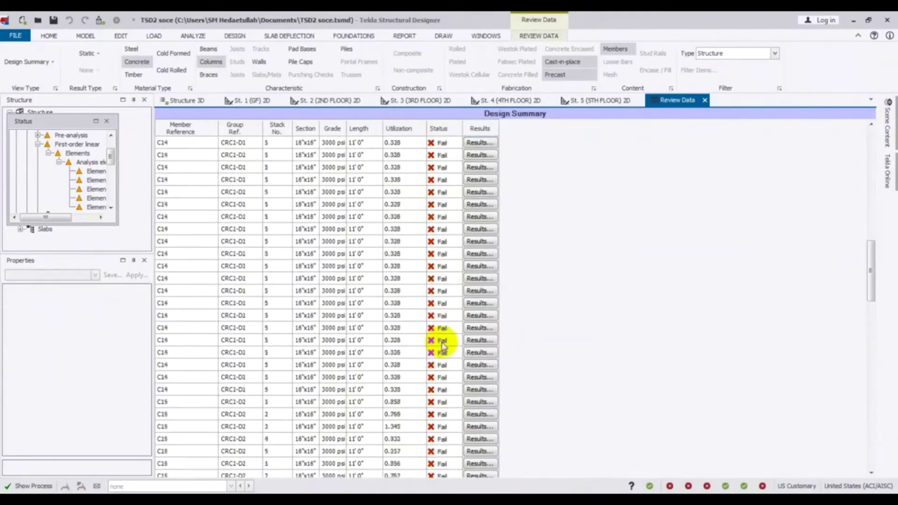
scroll(442, 346, "up", 20)
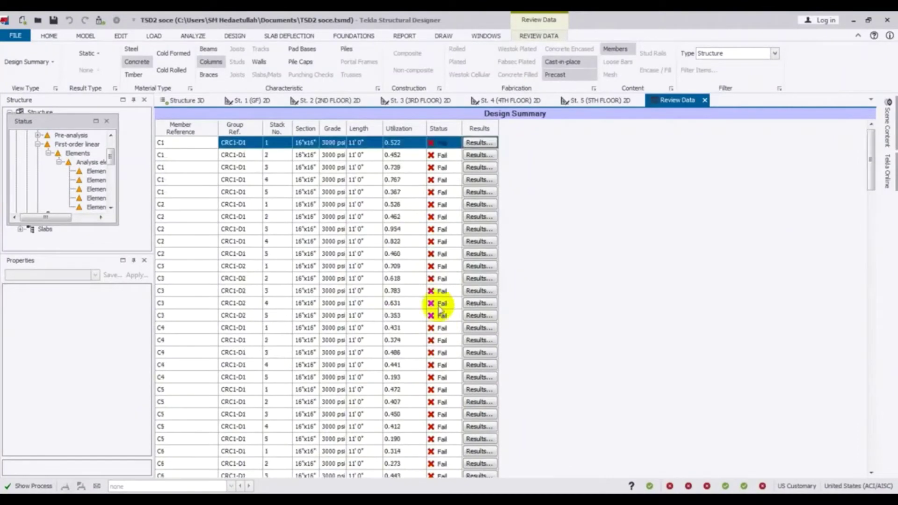
scroll(454, 290, "down", 10)
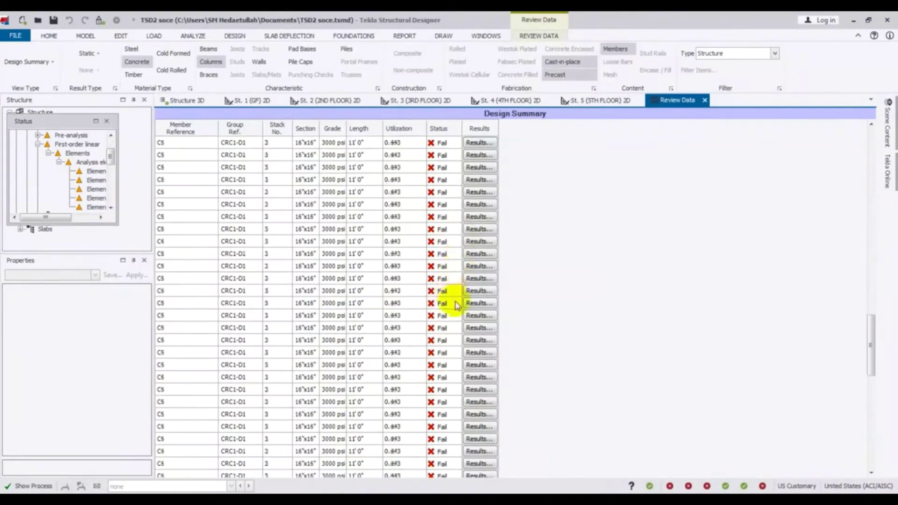
scroll(456, 305, "down", 10)
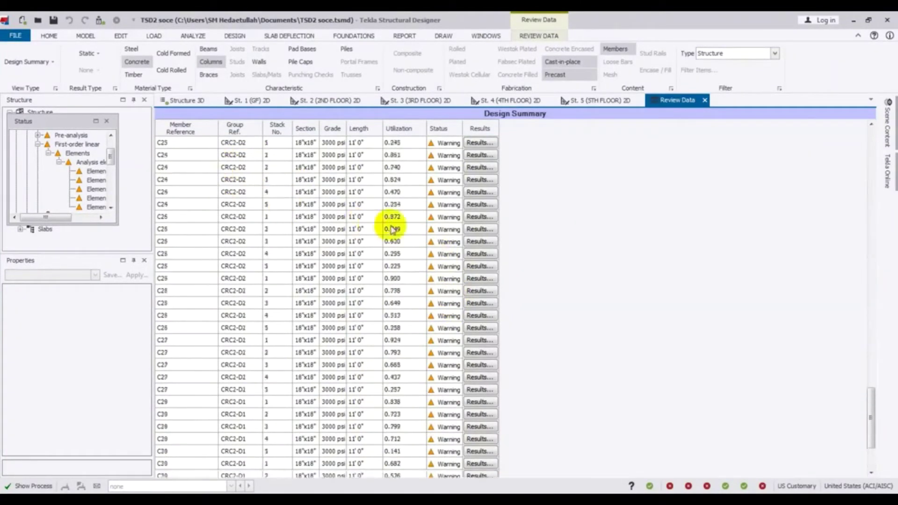
scroll(451, 241, "up", 6)
scroll(450, 241, "up", 11)
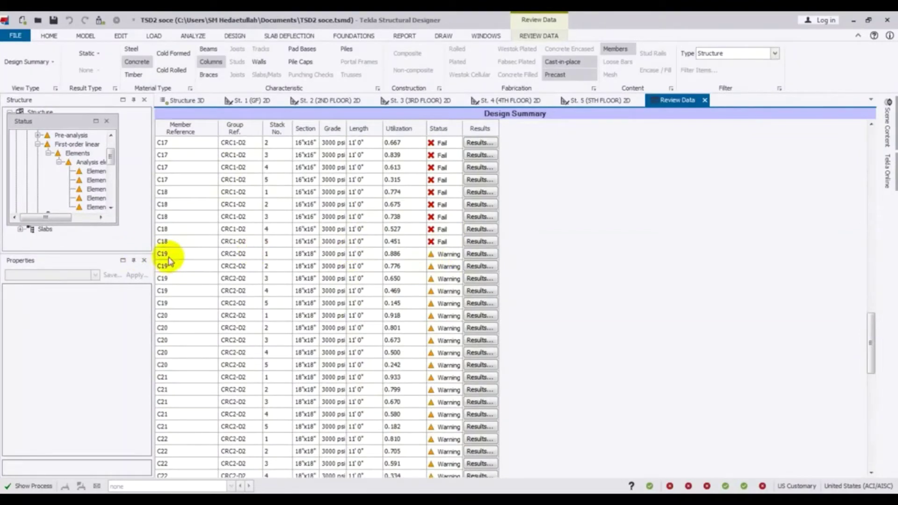
scroll(169, 261, "down", 14)
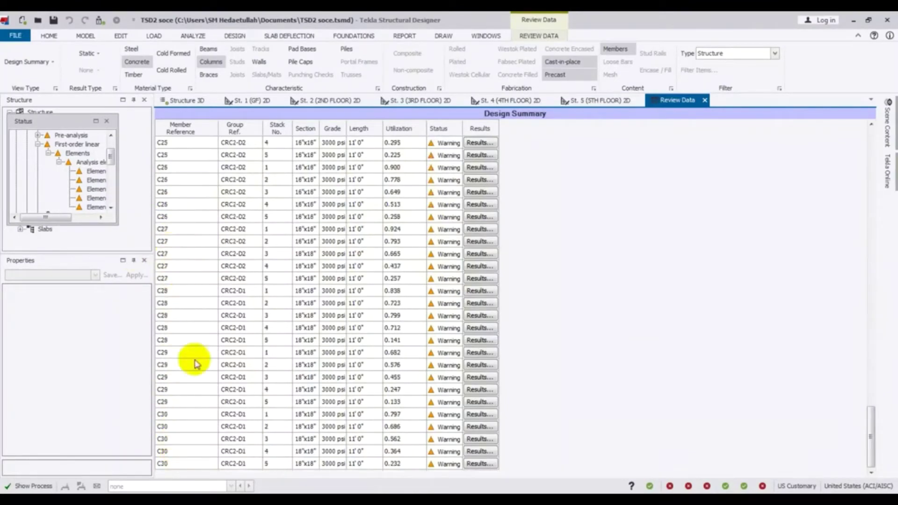
Step: Return to the Structure 3D view, display the member design status and inspect the frame from above, below and the sides
left_click(210, 101)
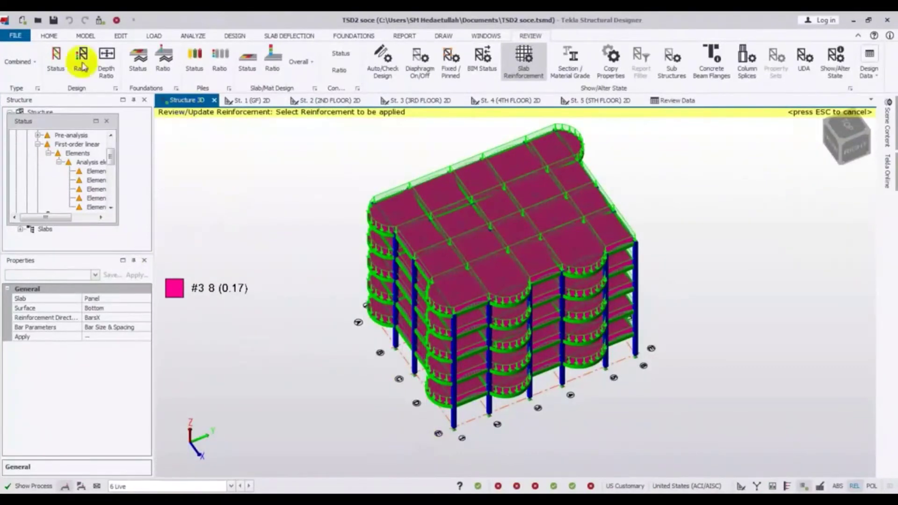
left_click(56, 59)
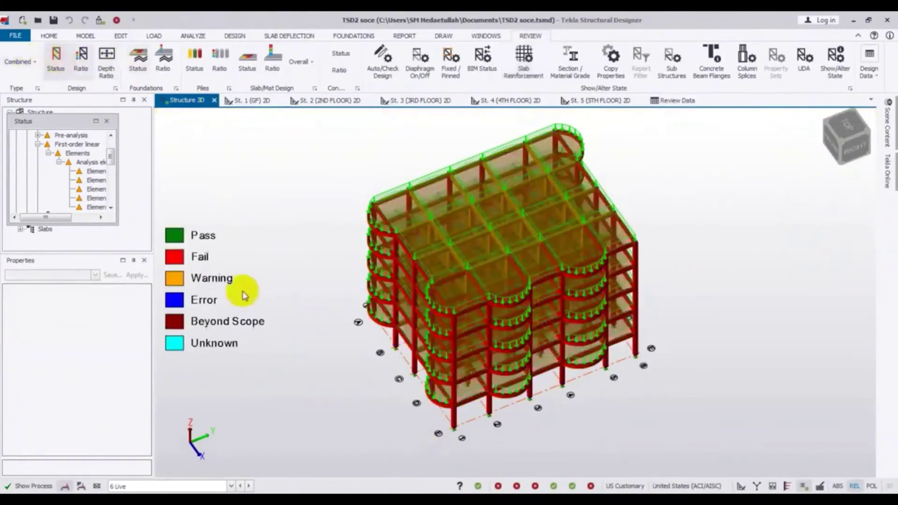
middle_click_drag(688, 348, 567, 421, "shift")
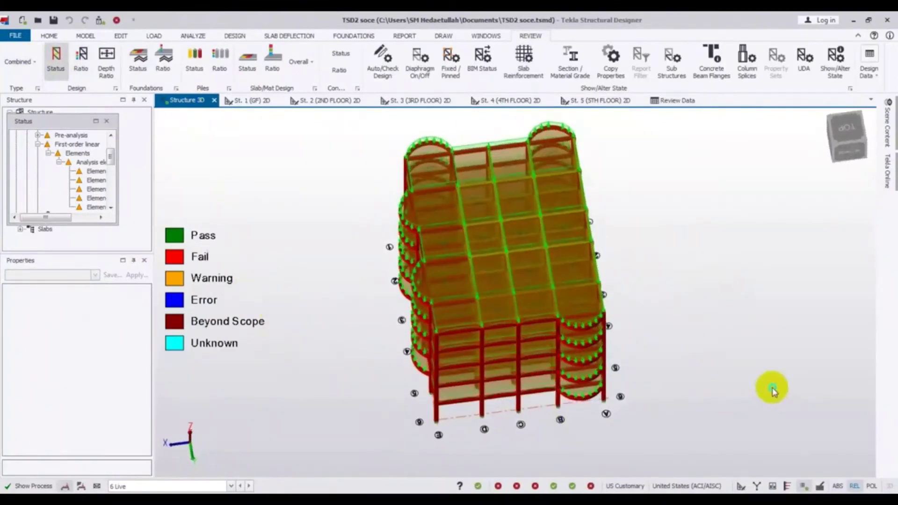
middle_click_drag(772, 390, 605, 281, "shift")
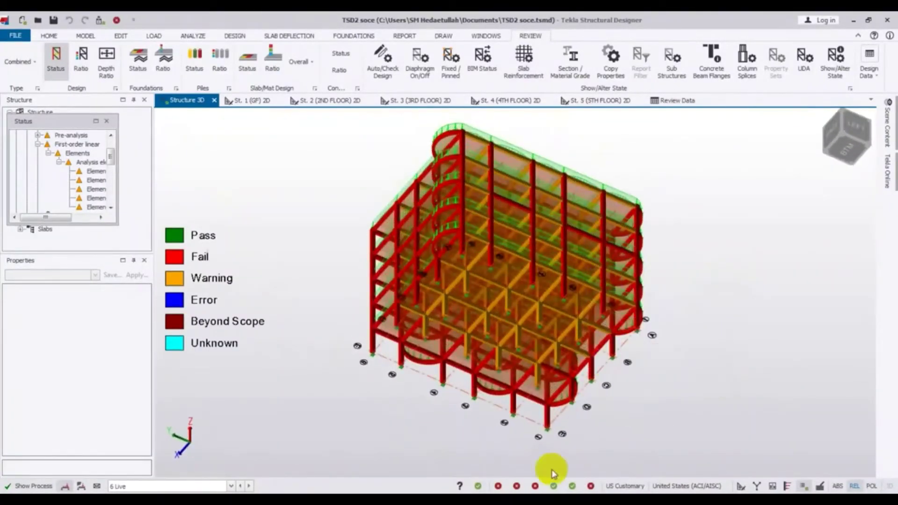
mouse_move(429, 332)
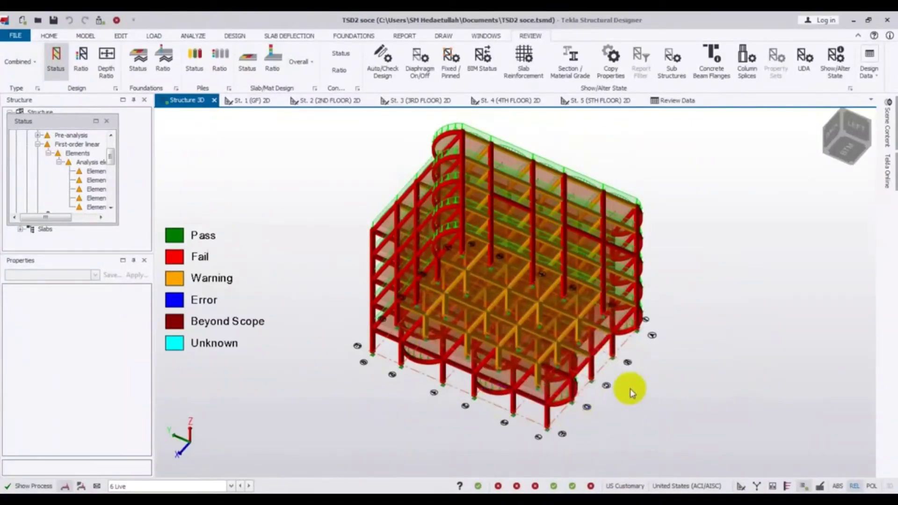
middle_click_drag(707, 236, 686, 287)
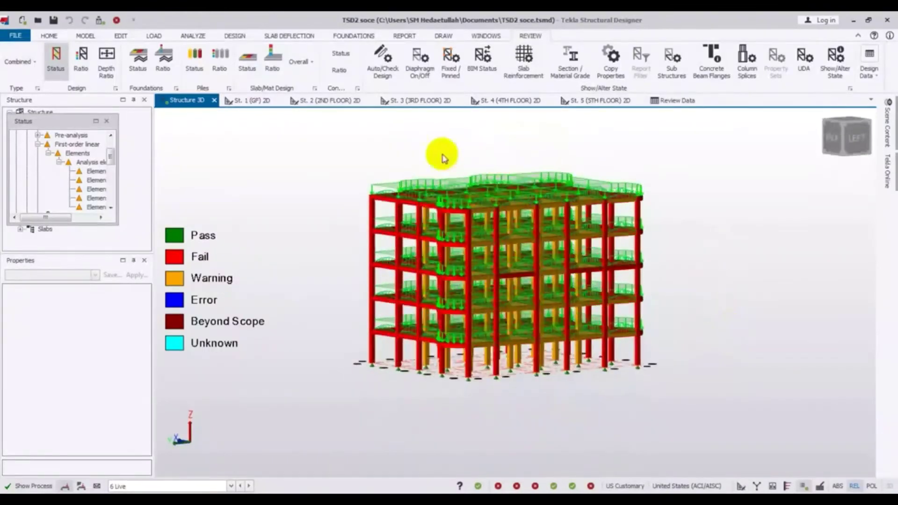
middle_click_drag(692, 331, 612, 388)
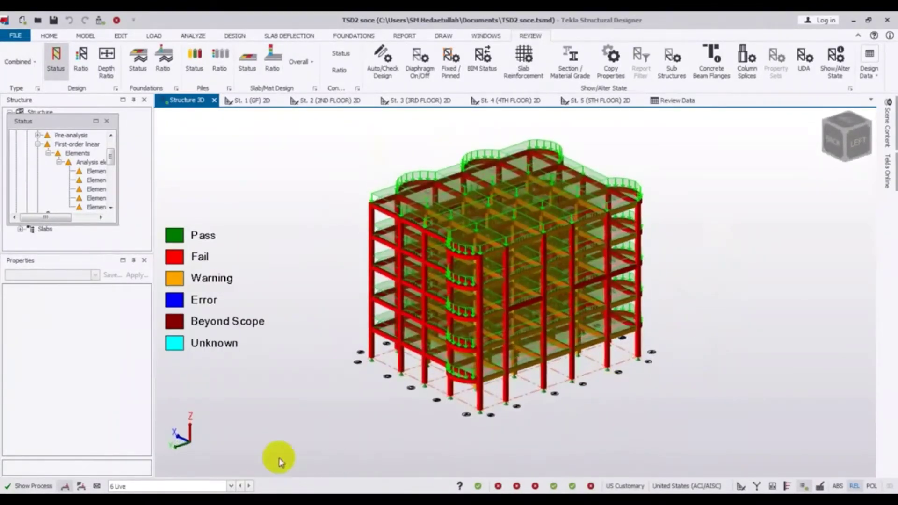
Step: Switch the displayed loadcase to 3 Dead and then to 10 Seismic Dir2, and inspect the frame from different angles
left_click(231, 486)
left_click(170, 430)
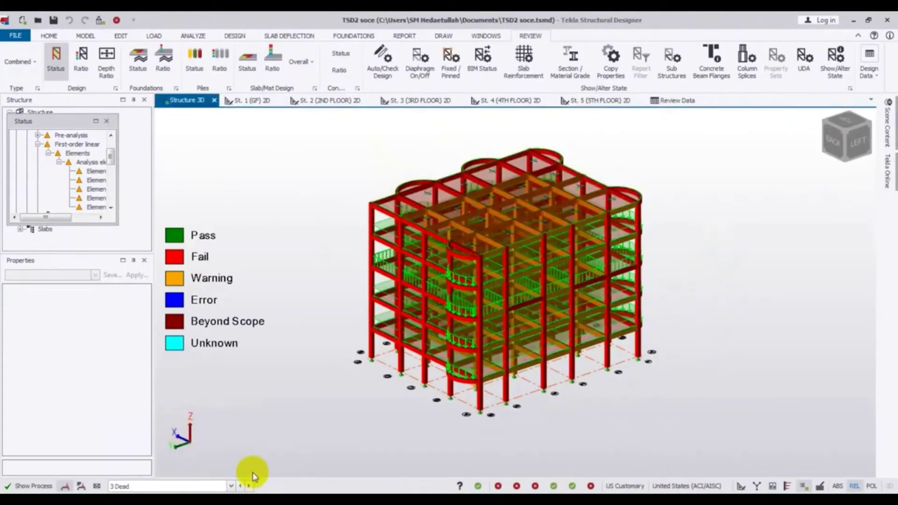
left_click(229, 487)
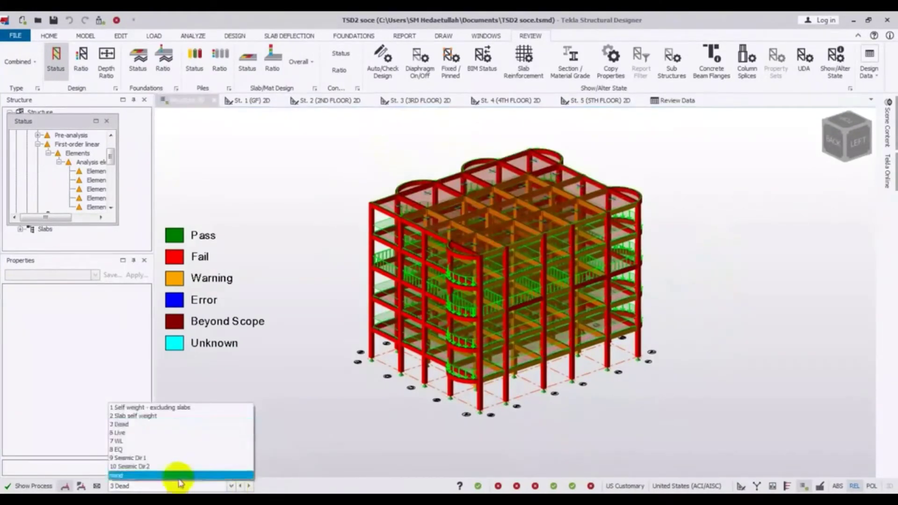
left_click(162, 465)
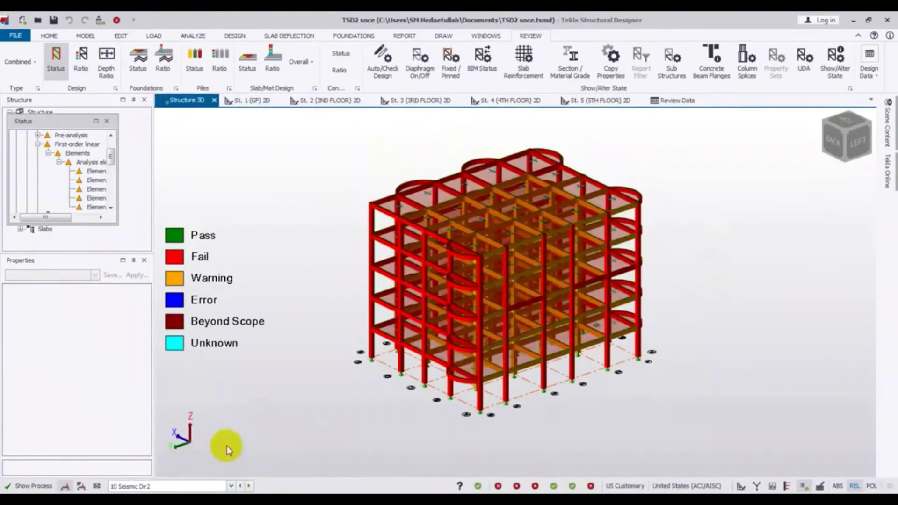
middle_click_drag(557, 453, 555, 280)
middle_click_drag(373, 427, 694, 233)
Step: Return to the Review Data table and go back through the column design summary to its first rows
left_click(672, 101)
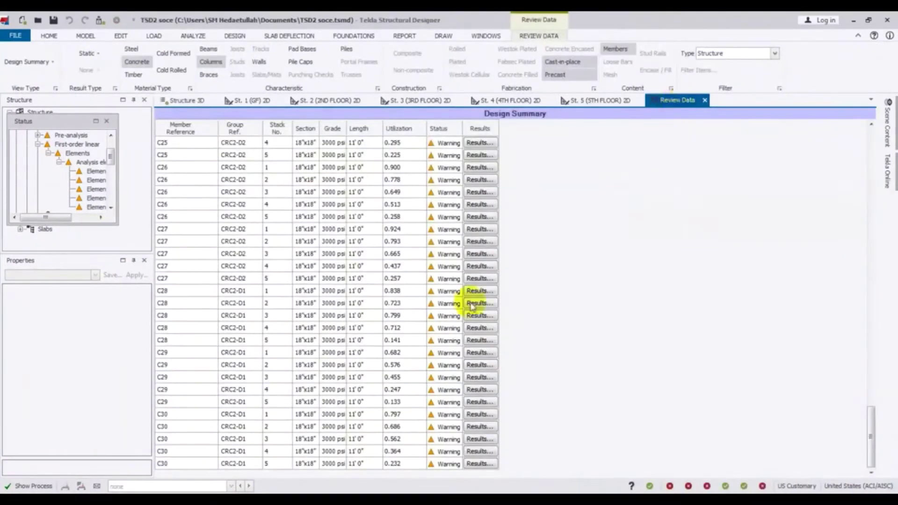
scroll(463, 177, "up", 15)
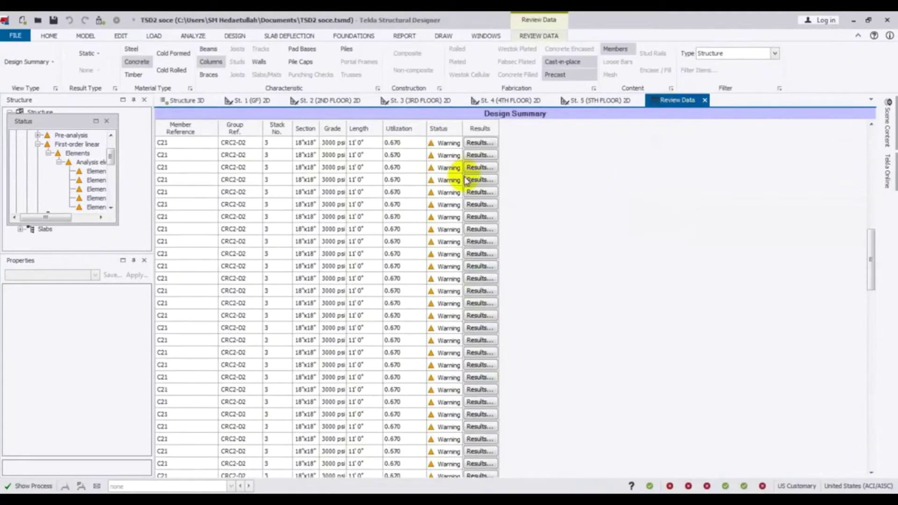
scroll(464, 180, "up", 10)
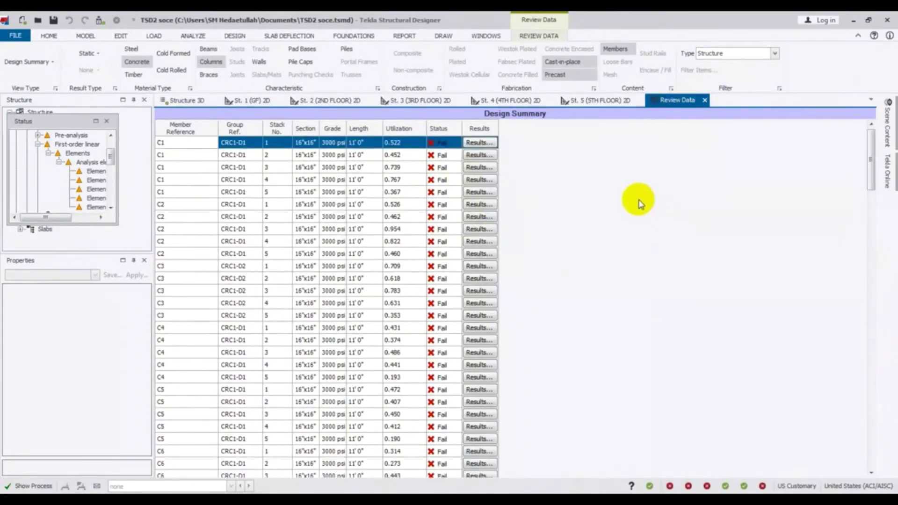
Step: Switch the Design Summary to beams and look through the whole list from 5B1 to 1B19 and back to the start
left_click(209, 49)
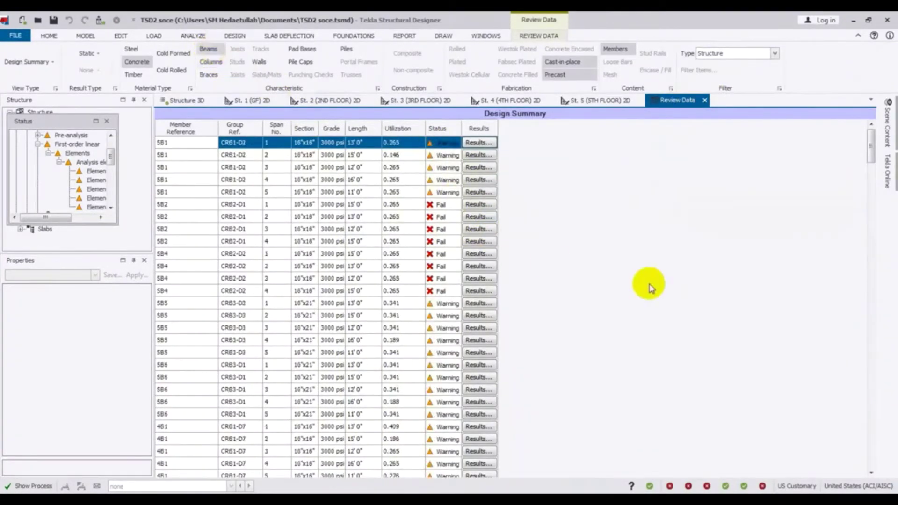
scroll(431, 250, "down", 8)
scroll(430, 328, "down", 5)
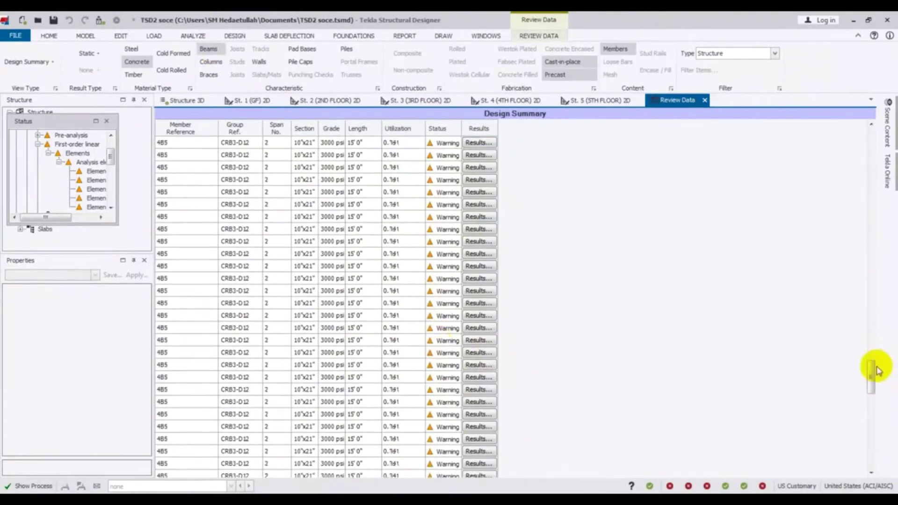
left_click(872, 384)
left_click_drag(872, 385, 869, 475)
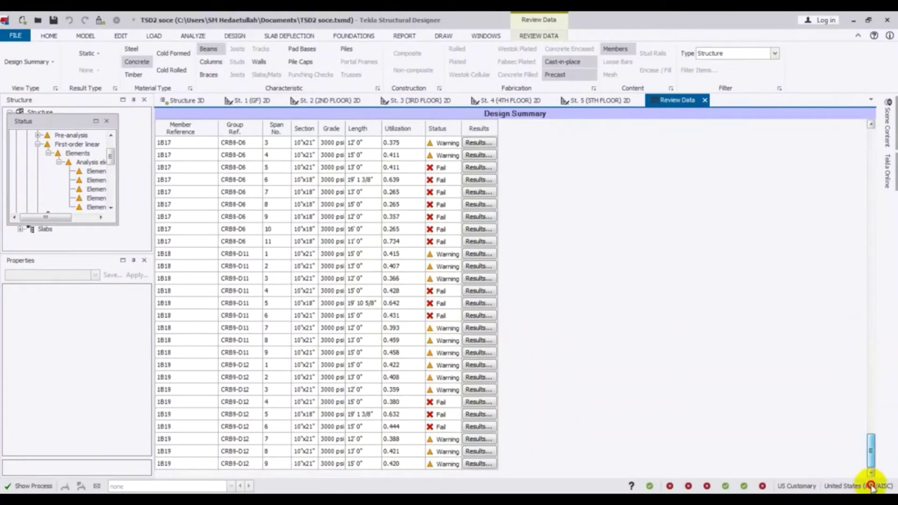
left_click_drag(873, 485, 874, 121)
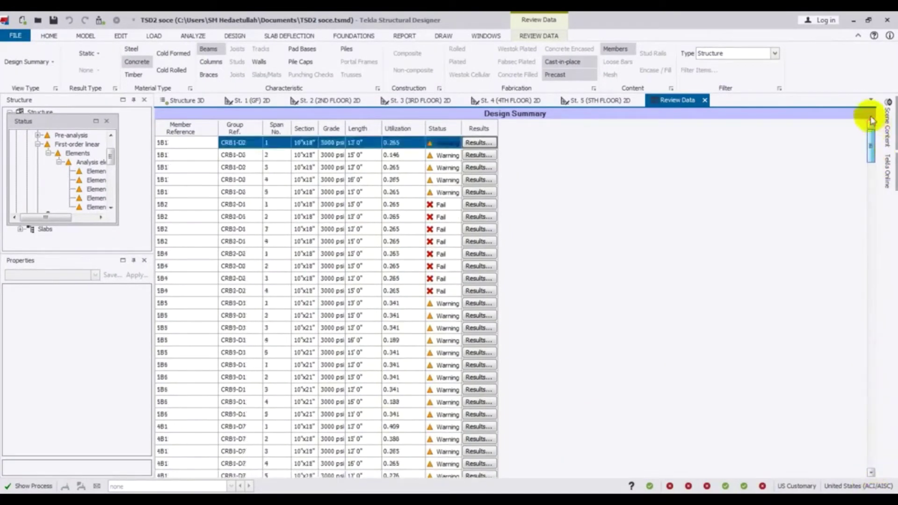
Step: Open the detailed design results of beam 5B1 and show the longitudinal bars of its first span
left_click(472, 145)
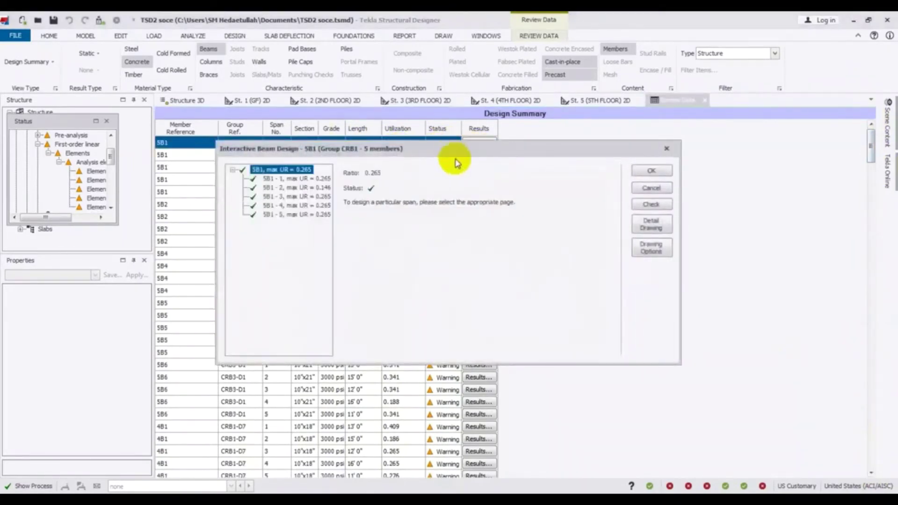
left_click_drag(445, 148, 485, 205)
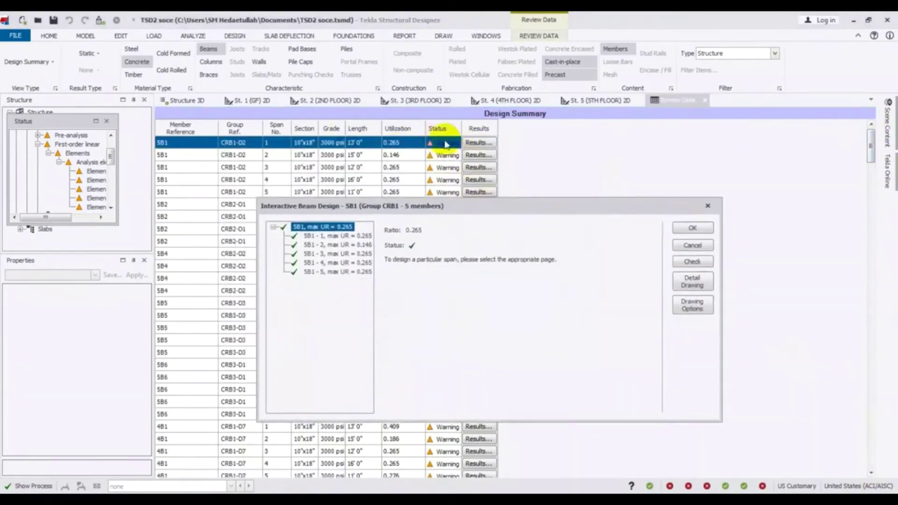
left_click(347, 236)
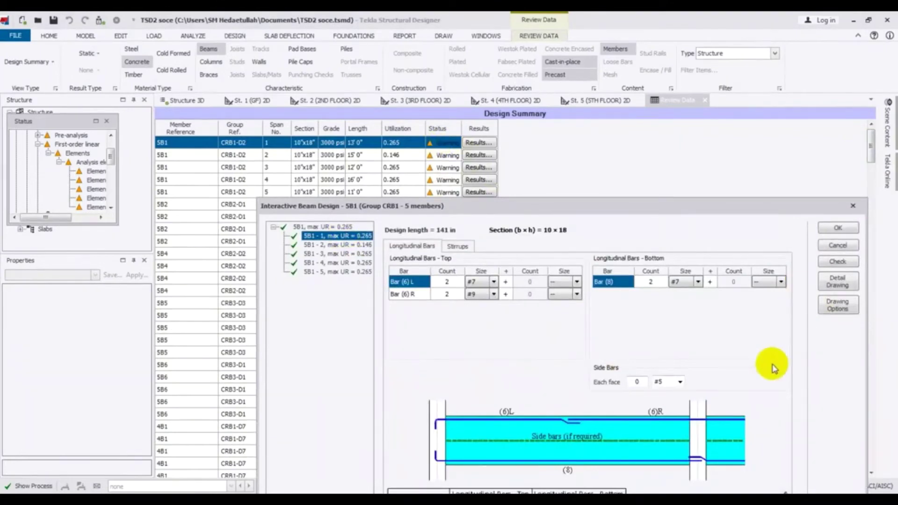
Step: Look through the longitudinal bars of spans 2 to 5 of beam 5B1 and return to span 4 with its check table
left_click_drag(725, 207, 680, 94)
mouse_move(741, 405)
left_mouse_down()
mouse_move(747, 454)
mouse_move(746, 391)
left_mouse_up()
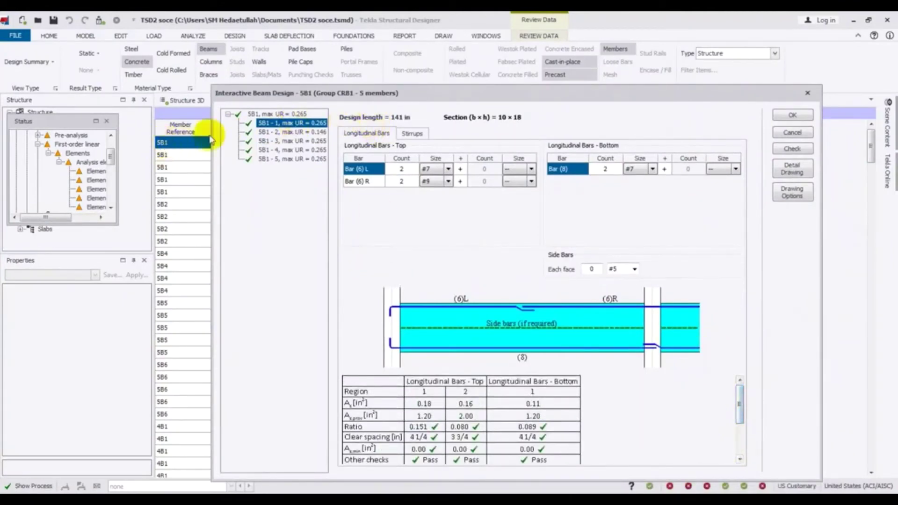
left_click_drag(347, 94, 351, 65)
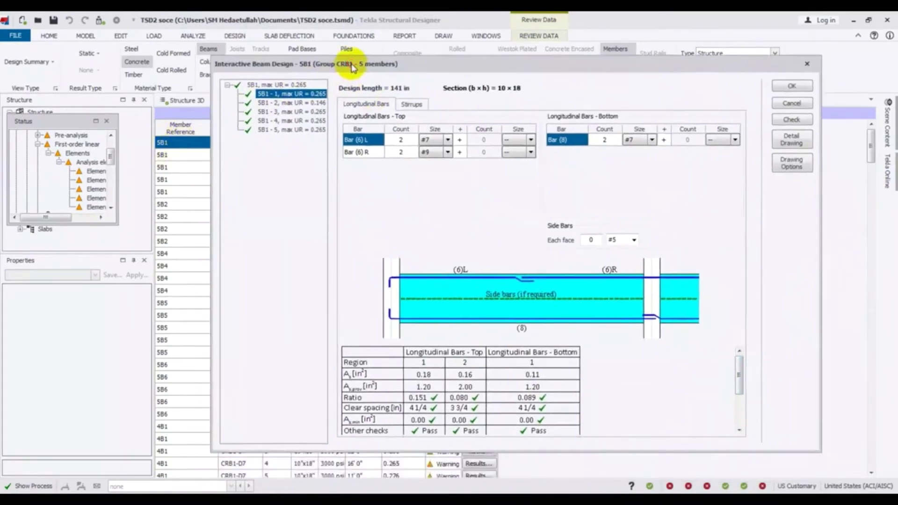
left_click(309, 103)
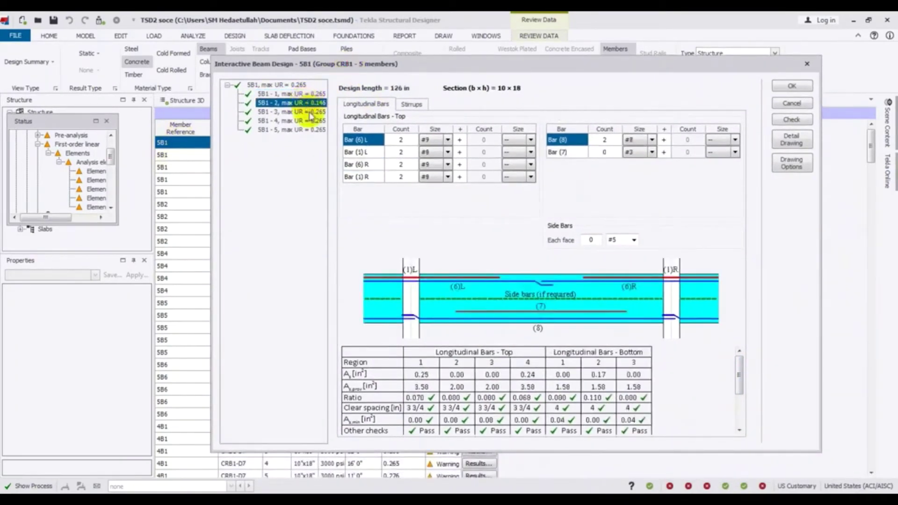
left_click(310, 112)
left_click(312, 120)
left_click(313, 130)
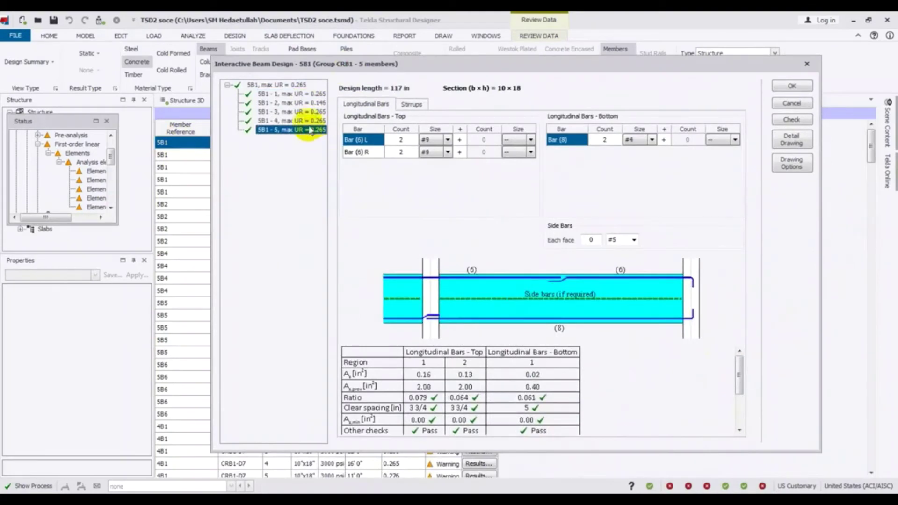
left_click(307, 121)
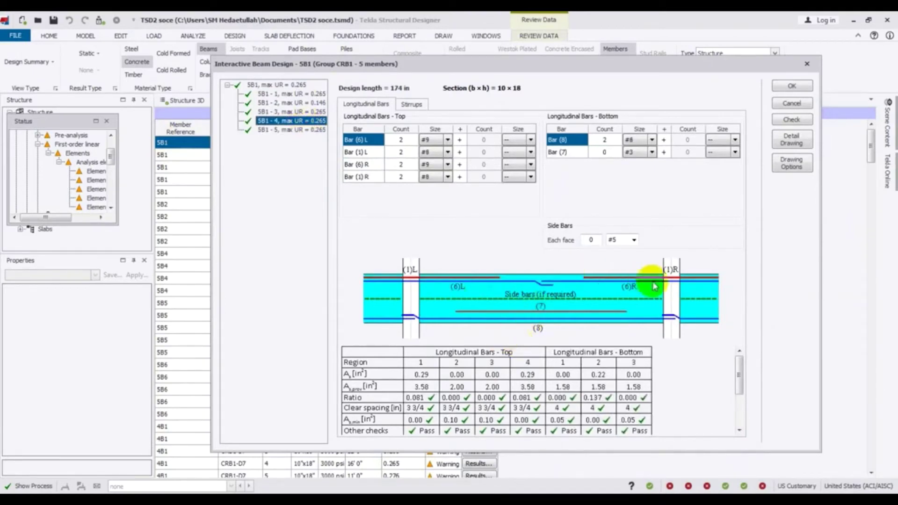
left_click_drag(738, 371, 745, 322)
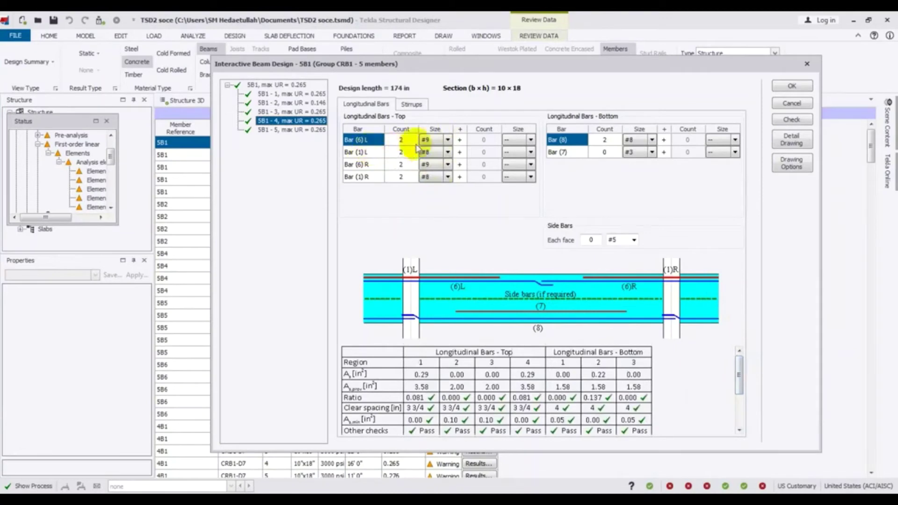
Step: Set all four top longitudinal bars of beam 5B1's span 4, (6)L, (1)L, (6)R and (1)R, to size #4
left_click(448, 139)
left_click(447, 140)
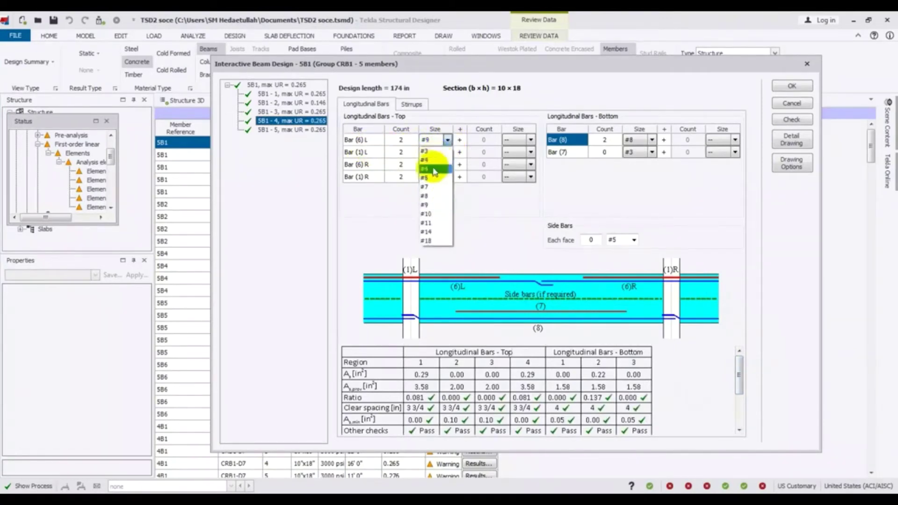
left_click(433, 169)
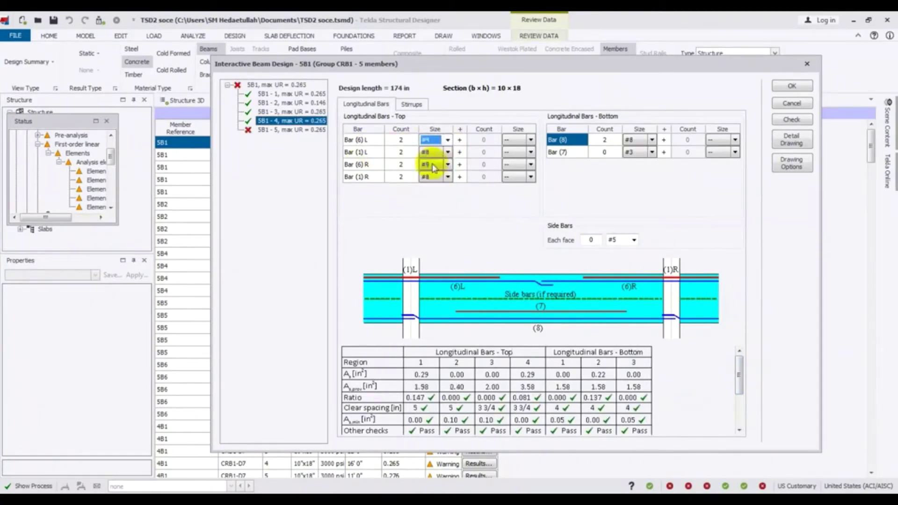
left_click(447, 153)
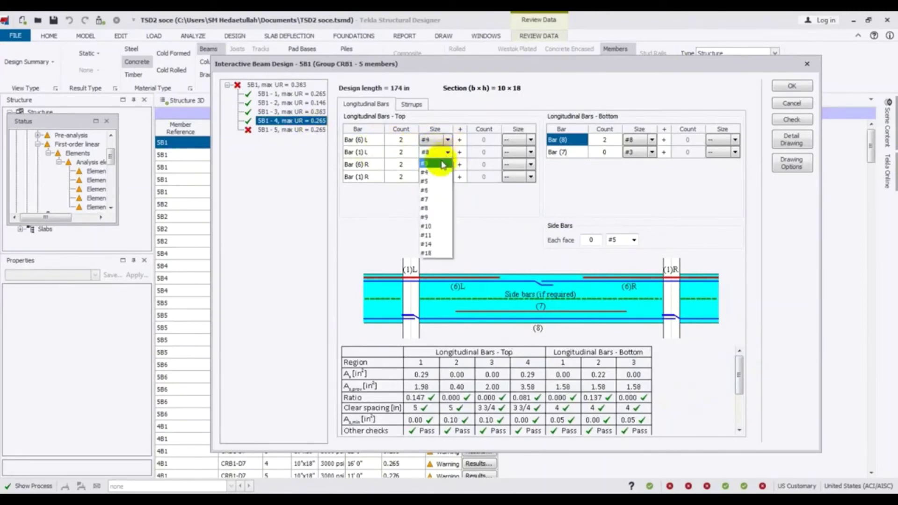
left_click(433, 177)
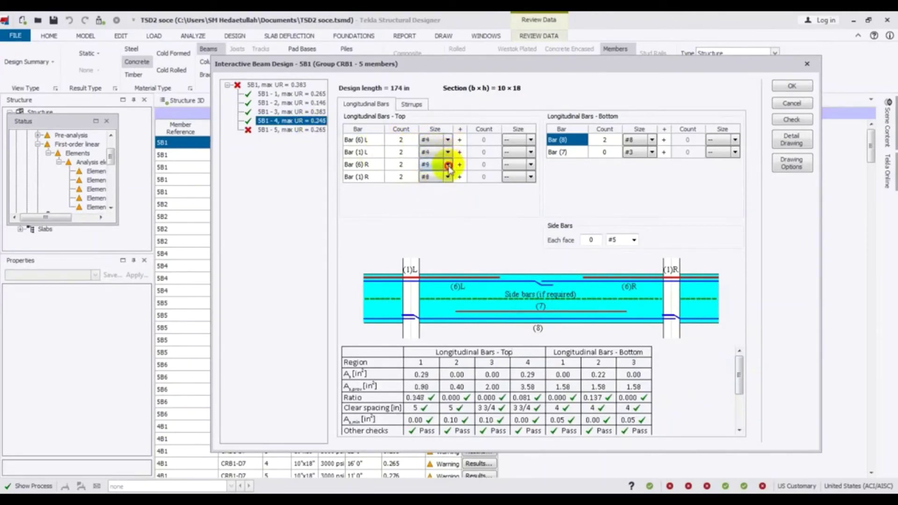
left_click(448, 165)
left_click(432, 186)
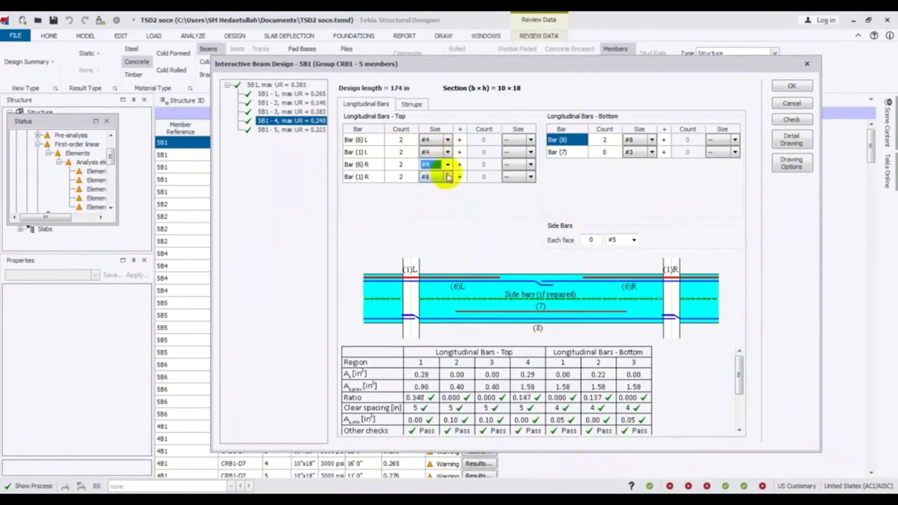
left_click(447, 176)
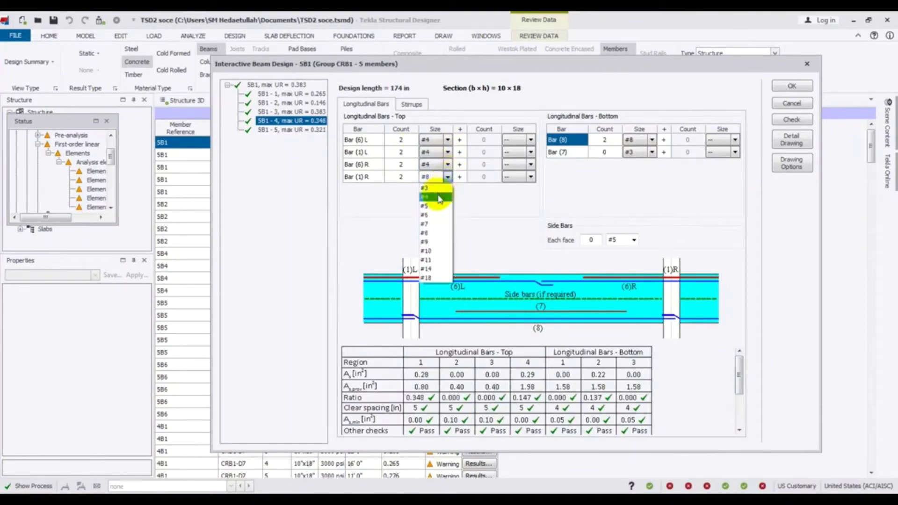
left_click(432, 197)
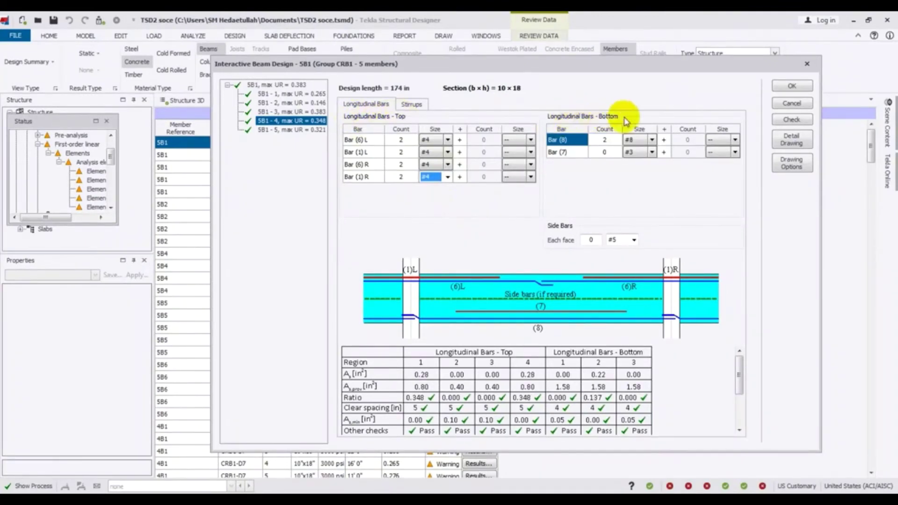
Step: Set bottom bars (8) and (7) of beam 5B1's span 4 to size #4 and view the span's stirrups
left_click(651, 140)
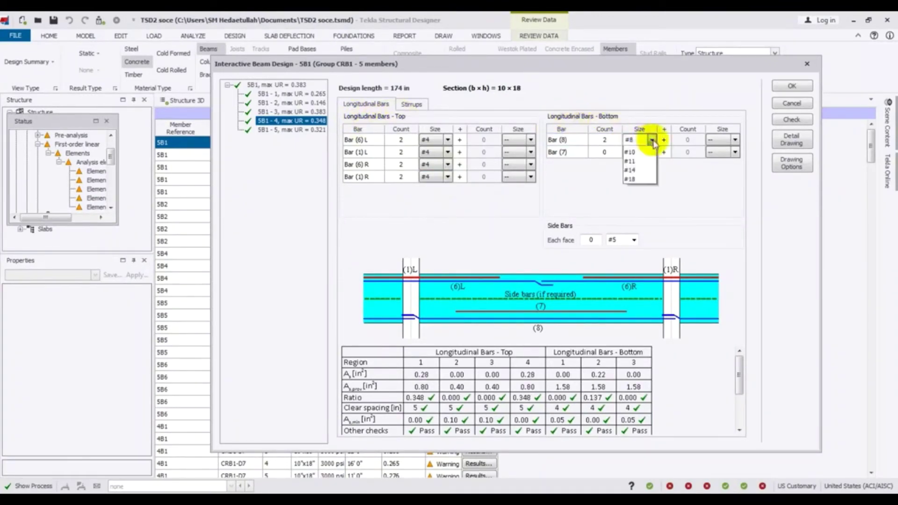
left_click(640, 160)
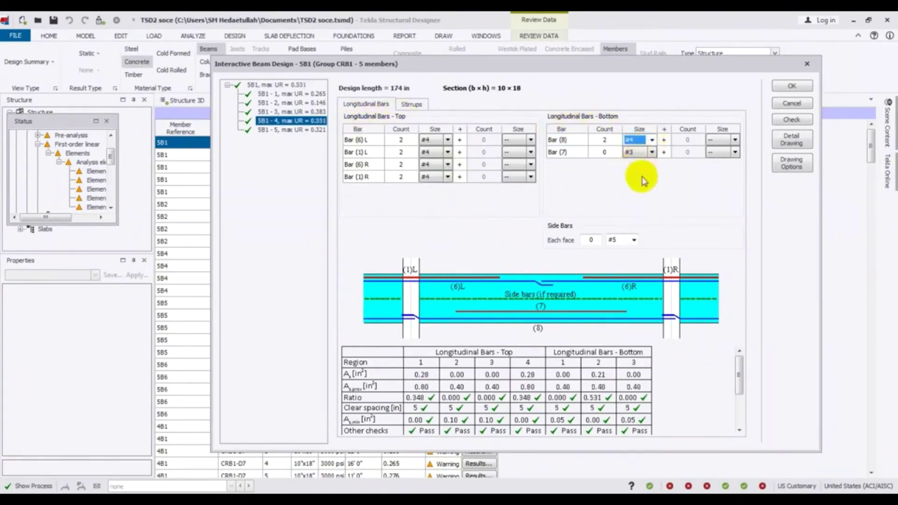
left_click(650, 153)
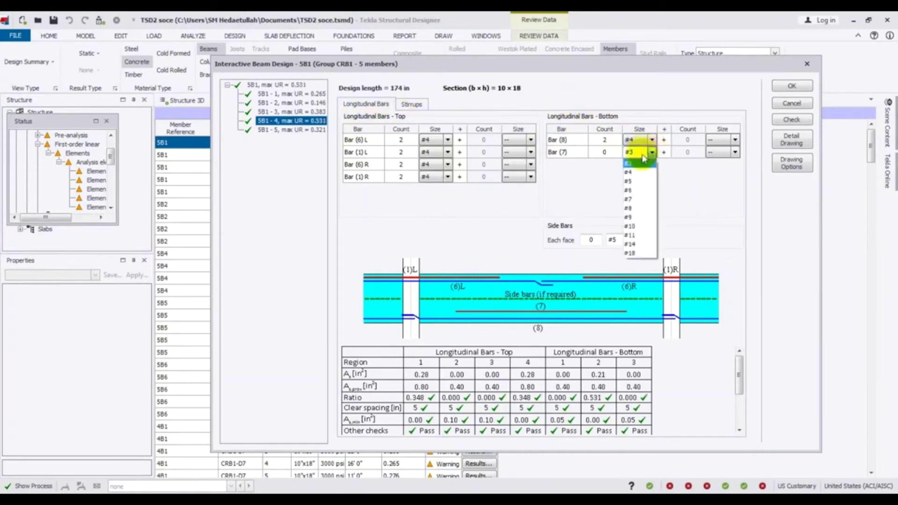
left_click(642, 173)
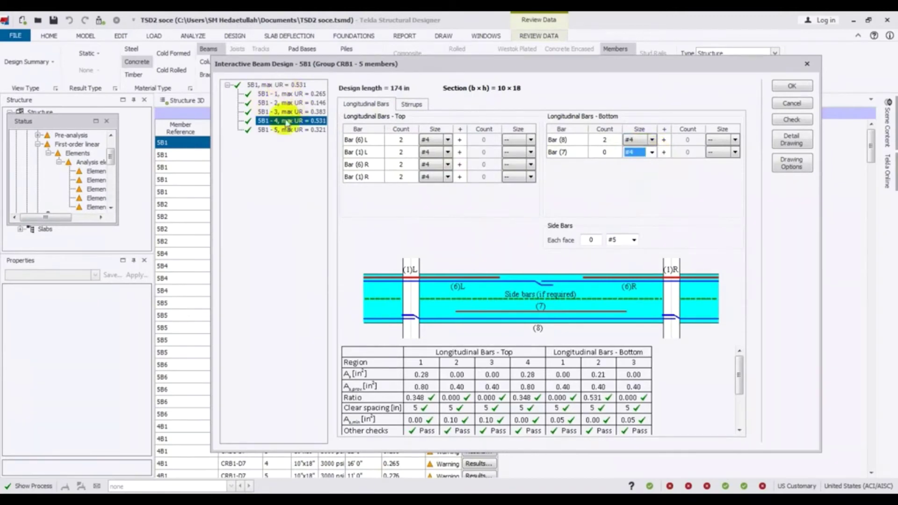
left_click(413, 105)
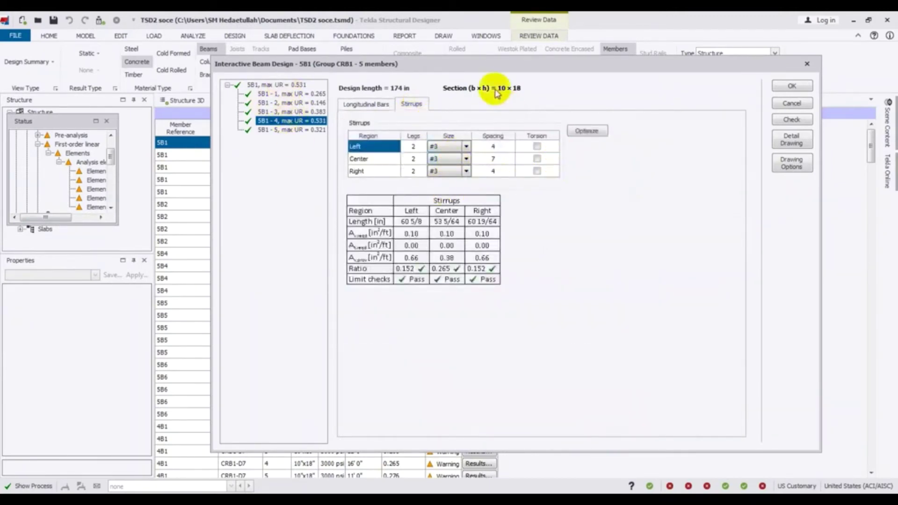
Step: Return to the longitudinal bars of span 4 and set top bars (6)L, (1)L, (6)R and (1)R to size #5
left_click(365, 104)
left_click(447, 141)
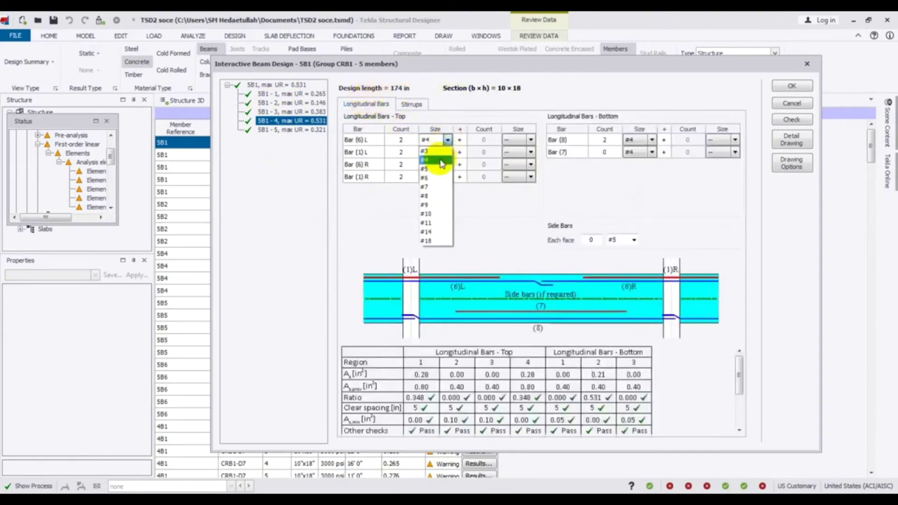
left_click(439, 169)
left_click(448, 153)
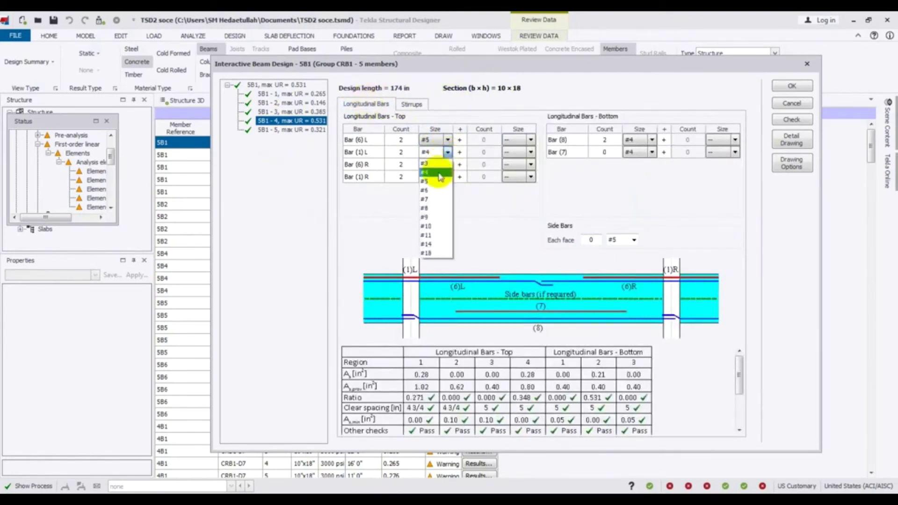
left_click(439, 182)
left_click(448, 165)
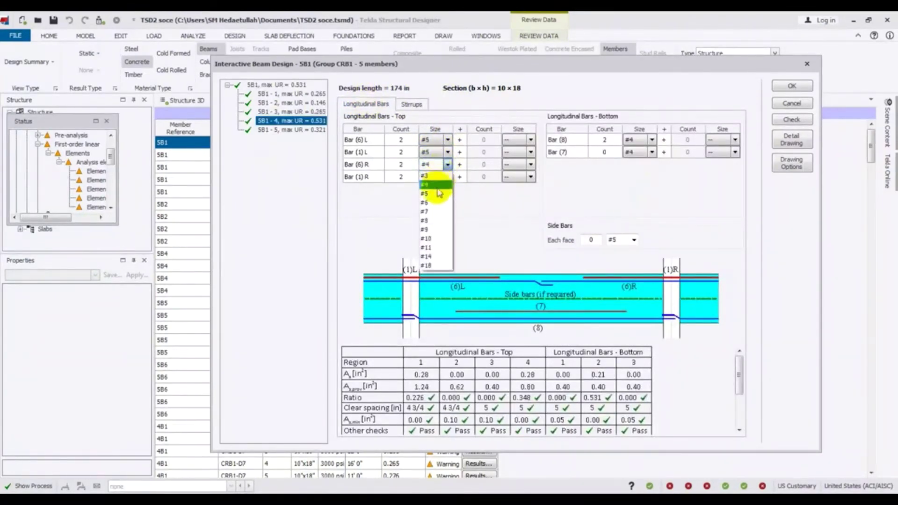
left_click(439, 194)
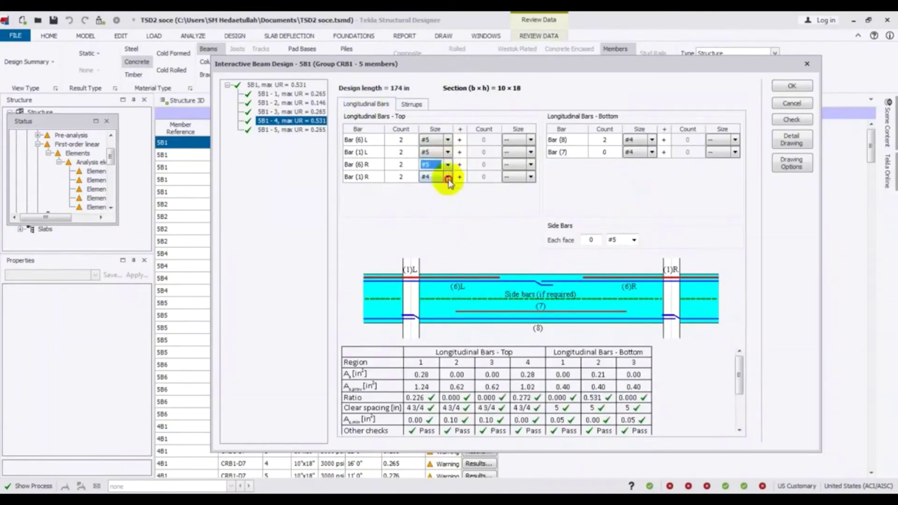
left_click(448, 177)
left_click(432, 206)
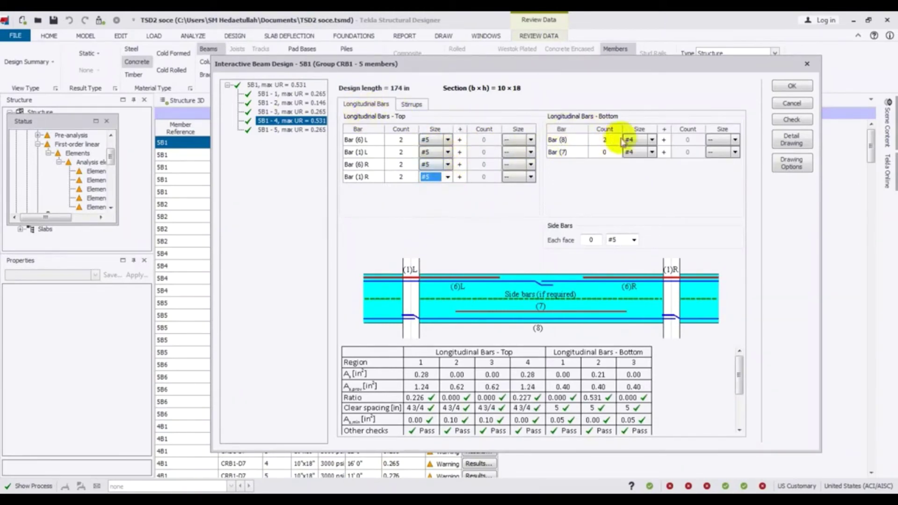
Step: Set both bottom longitudinal bars, (8) and (7), of beam 5B1's span 4 to size #5
left_click(651, 140)
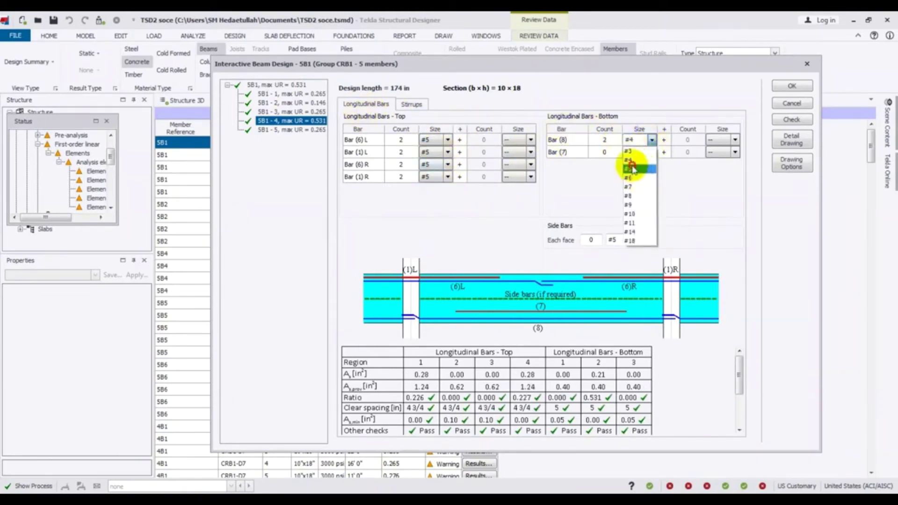
left_click(633, 169)
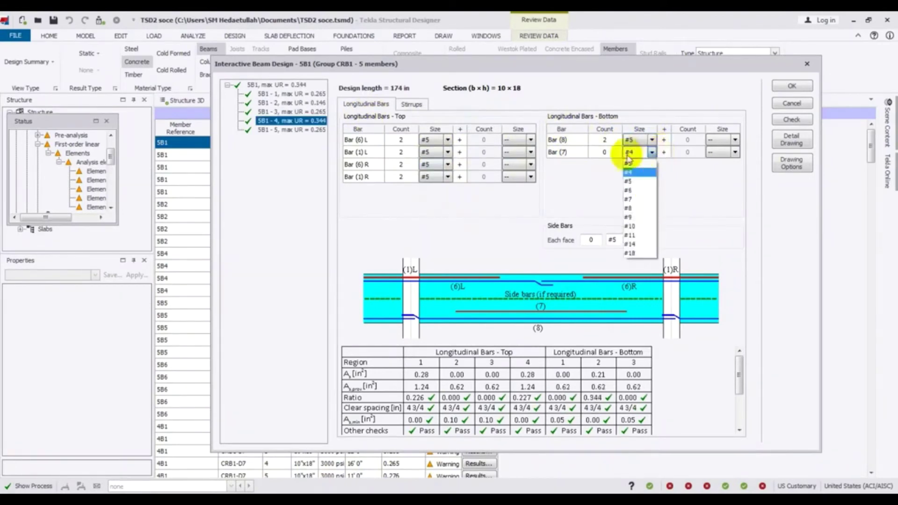
left_click(633, 182)
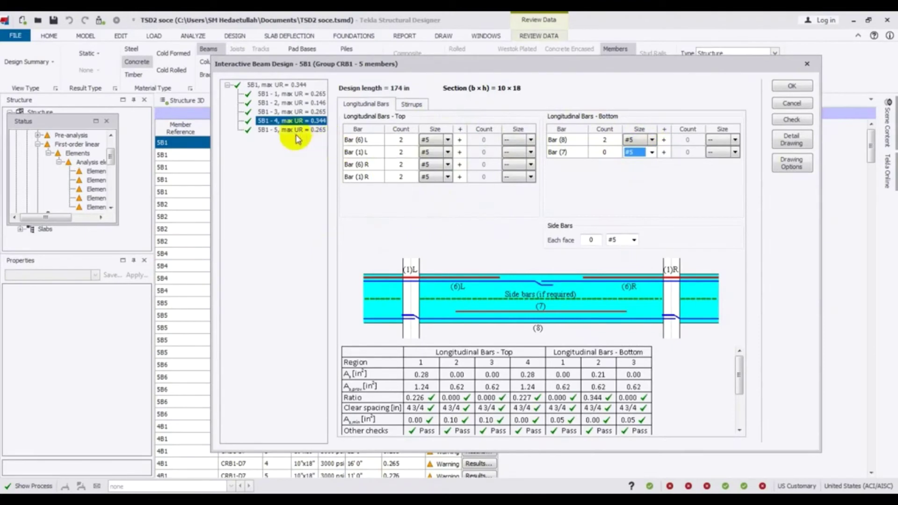
Step: Check span 3 and the overall ratio and status of beam 5B1, and accept its reinforcement changes
left_click(294, 112)
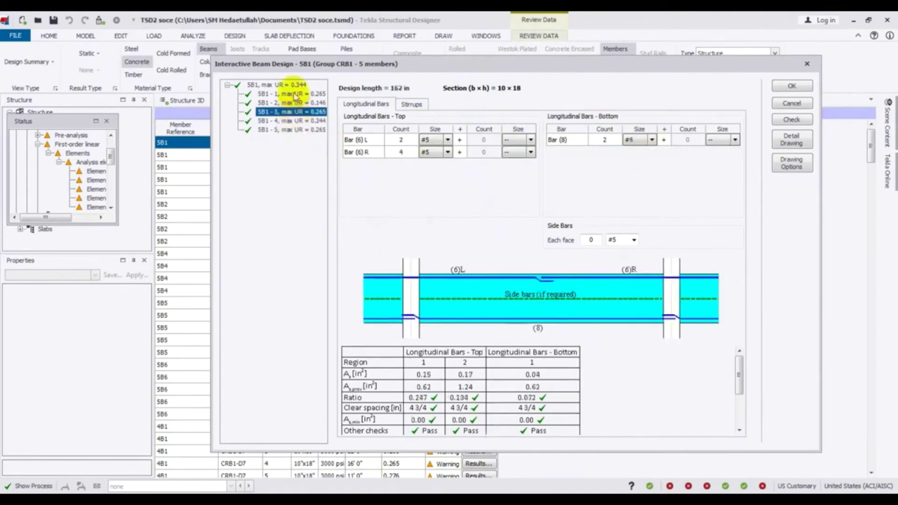
left_click(279, 85)
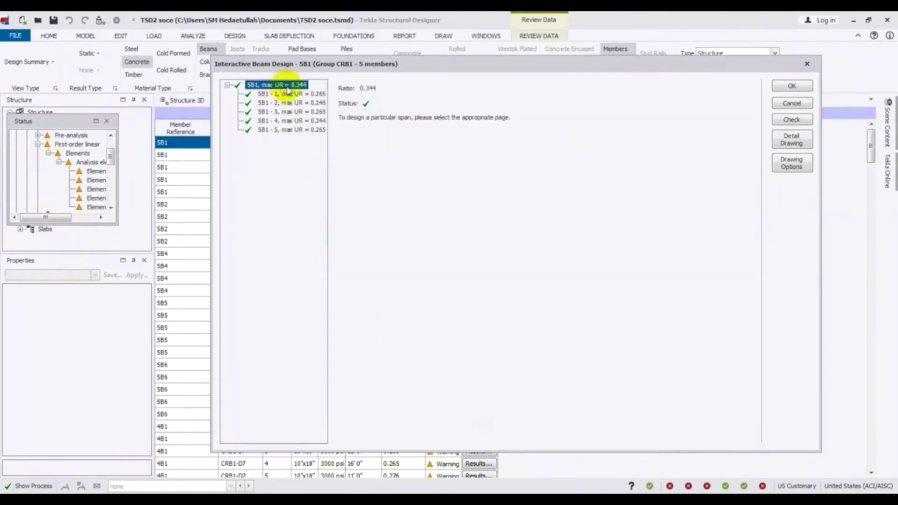
left_click(792, 86)
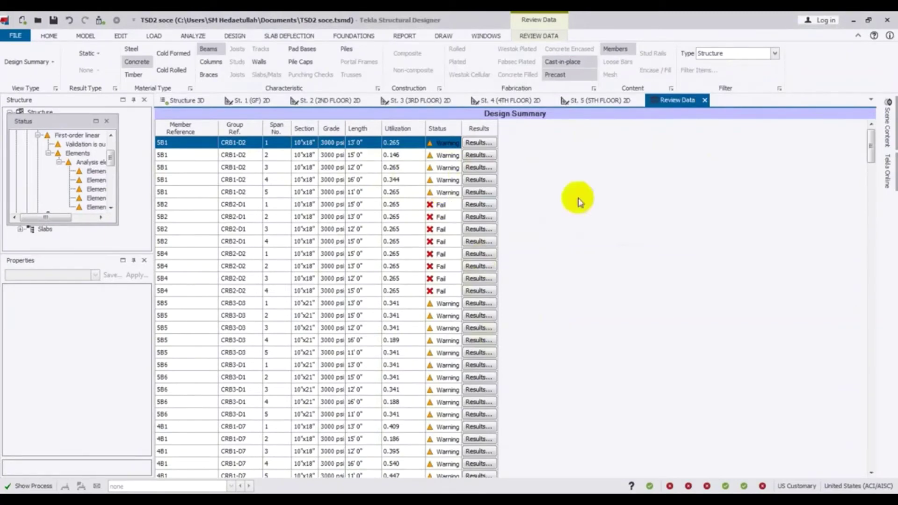
Step: Reopen the design results of beam 5B1 from its second span and close them without changes
left_click(477, 155)
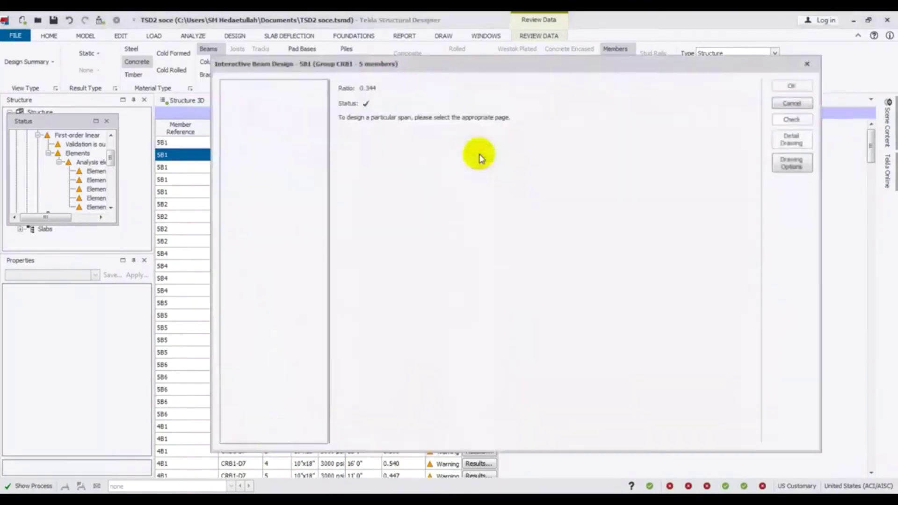
left_click(806, 64)
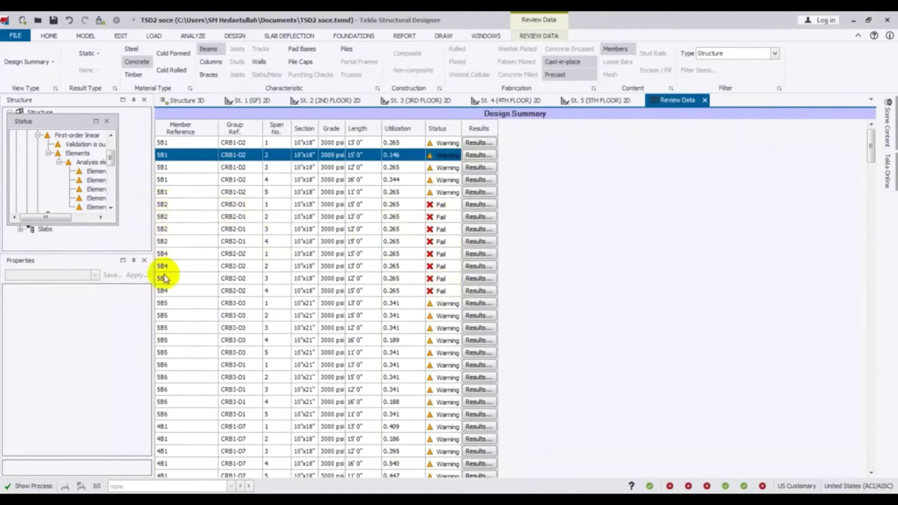
Step: Open the detailed design results of the failing beam 5B2 and examine its first span's longitudinal bars and check table
left_click(479, 206)
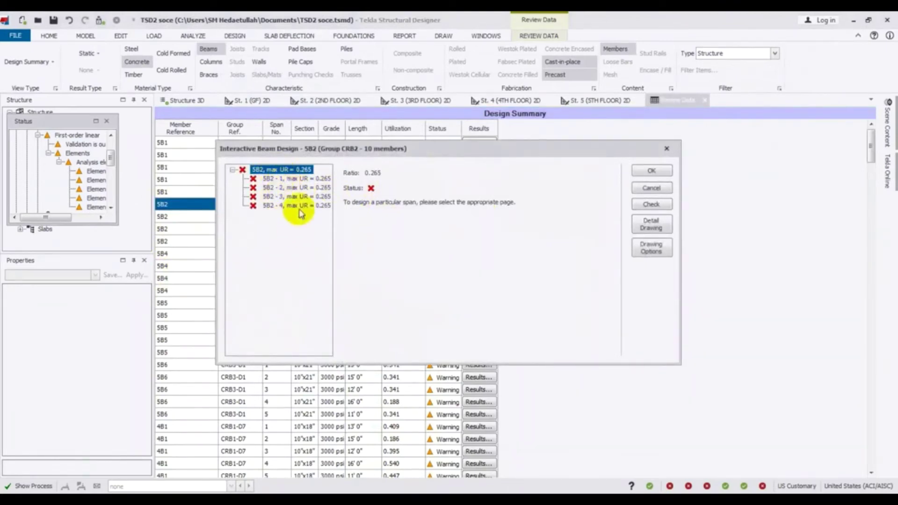
left_click(311, 187)
left_click(312, 179)
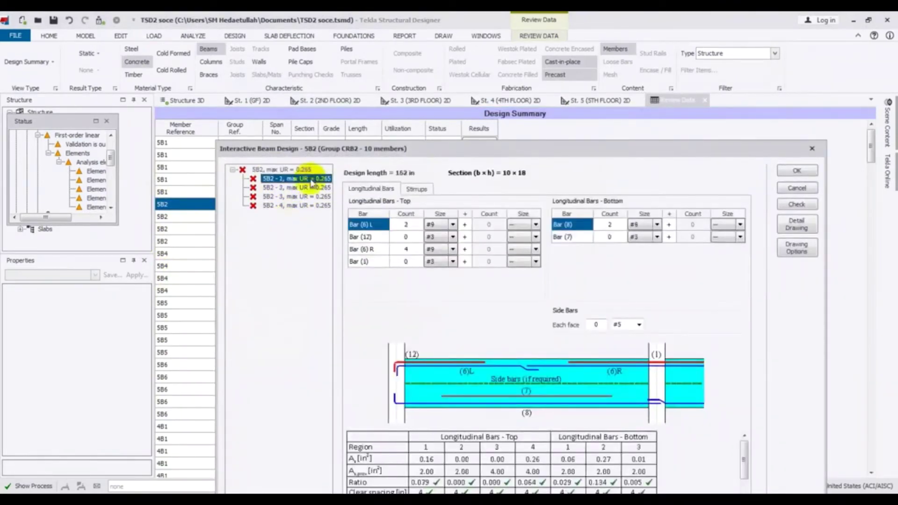
left_click_drag(474, 158, 389, 86)
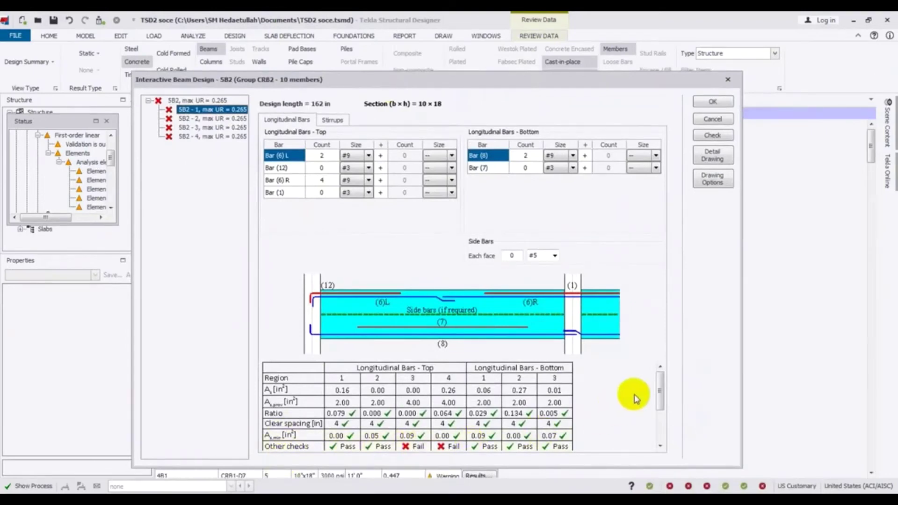
left_click_drag(659, 392, 663, 331)
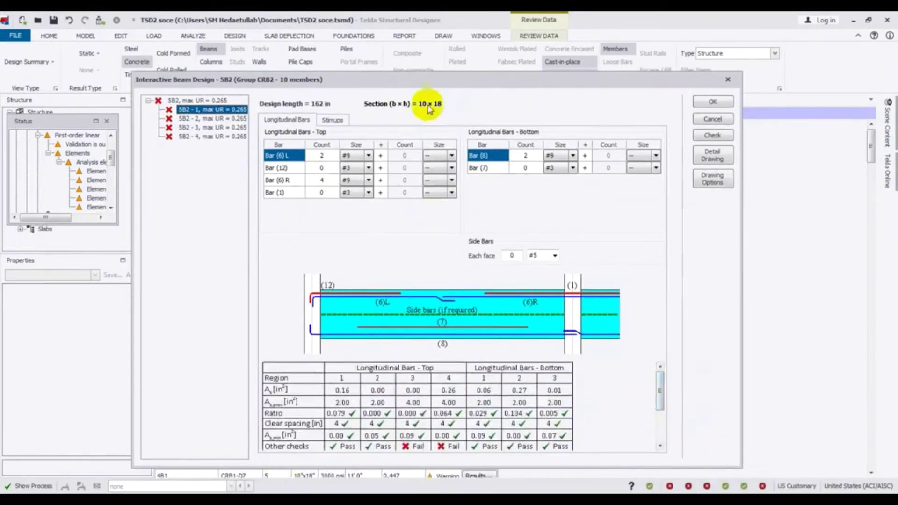
Step: Review the stirrup sizes, spacing and checks for beam 5B2's first span, and return to its longitudinal bars
left_click_drag(427, 83, 430, 96)
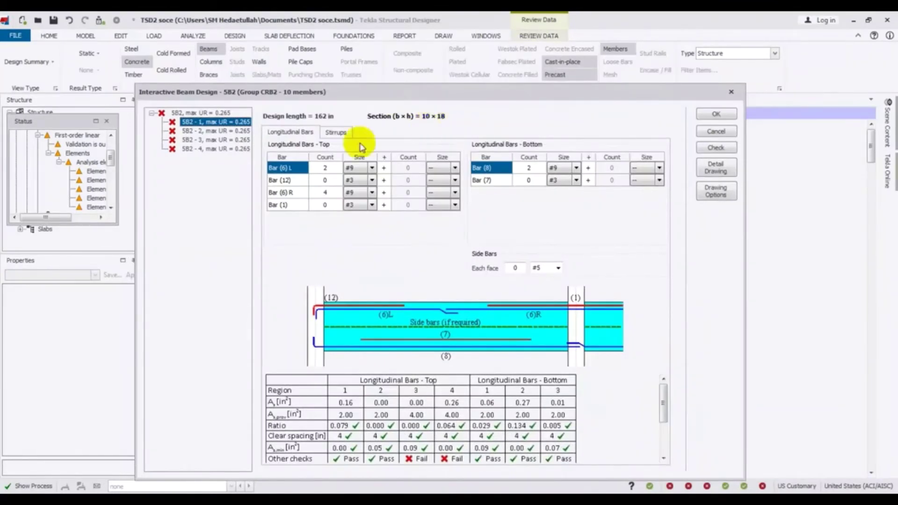
left_click(337, 133)
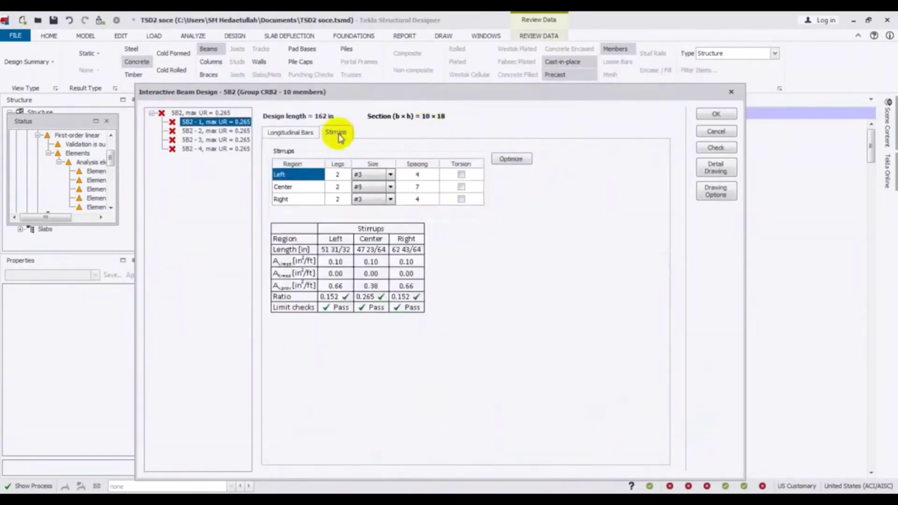
left_click(299, 136)
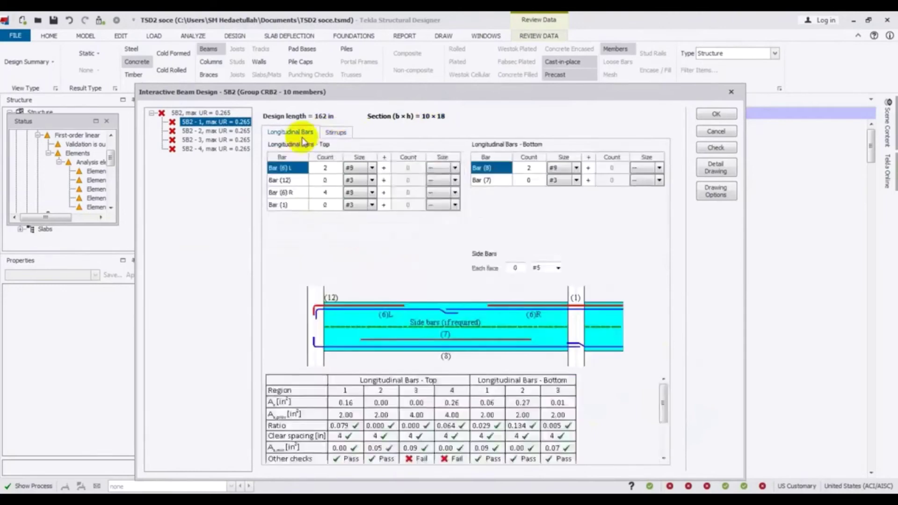
Step: Set the four top longitudinal bars, (6)L, (12), (6)R and (1), of beam 5B2's first span to size #4
left_click(372, 167)
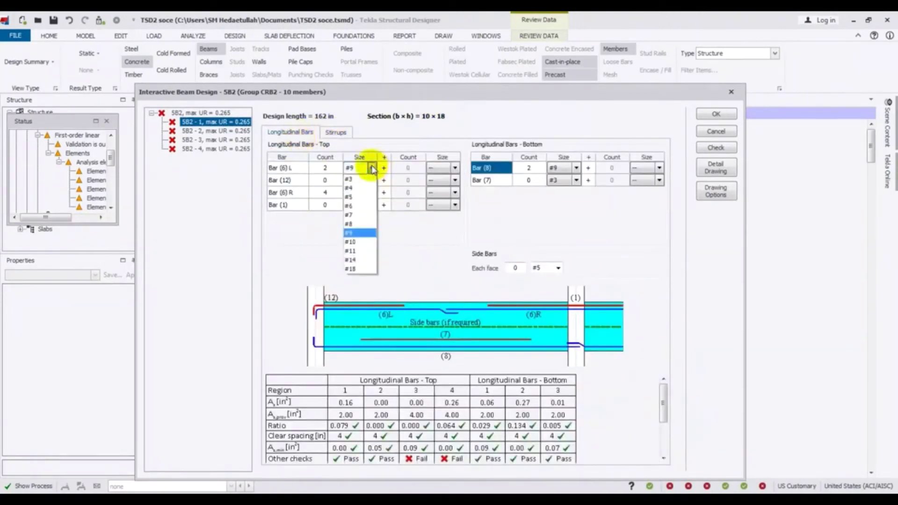
left_click(358, 189)
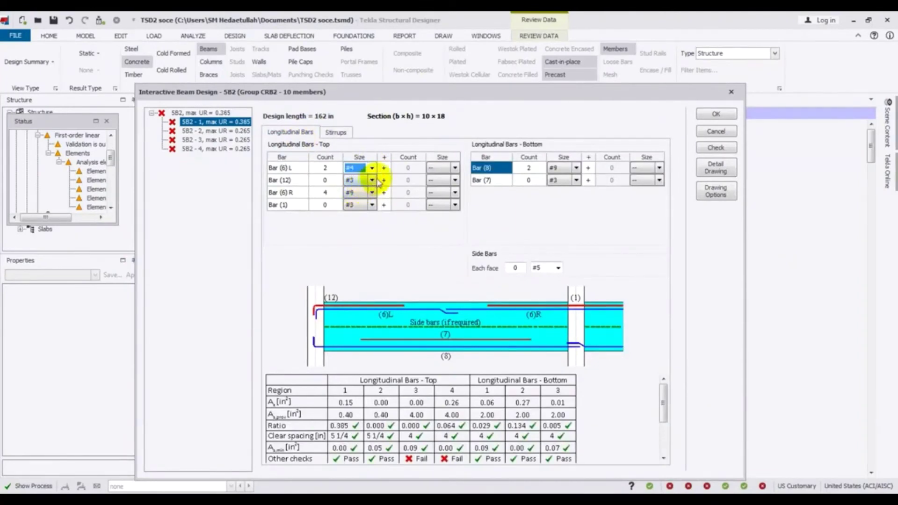
left_click(372, 180)
left_click(365, 202)
left_click(371, 193)
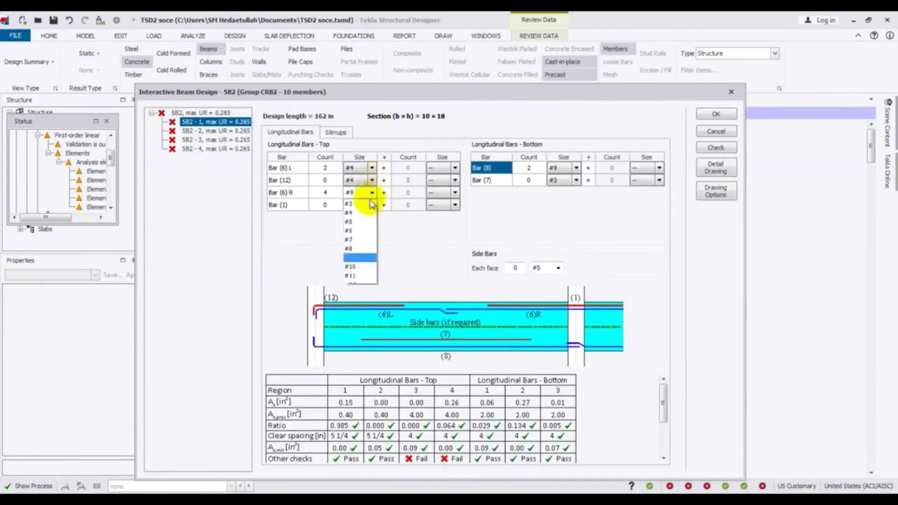
left_click(360, 218)
left_click(369, 205)
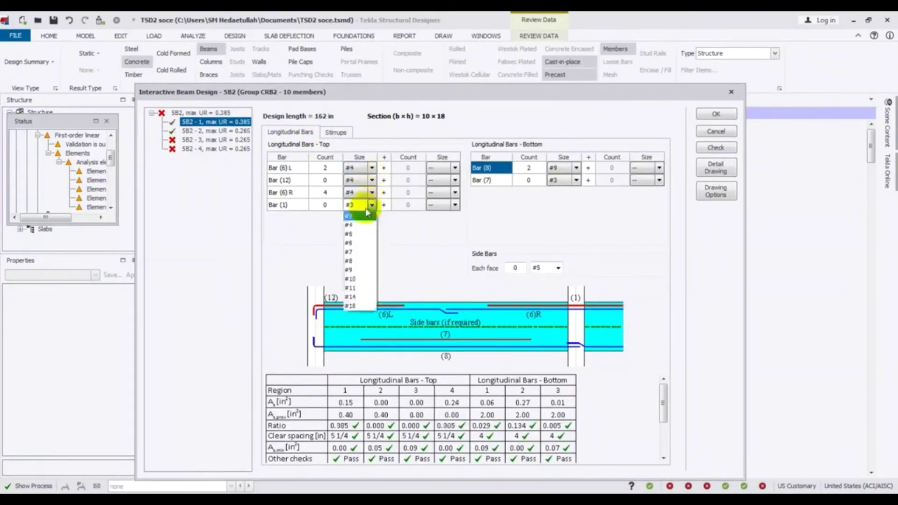
left_click(359, 226)
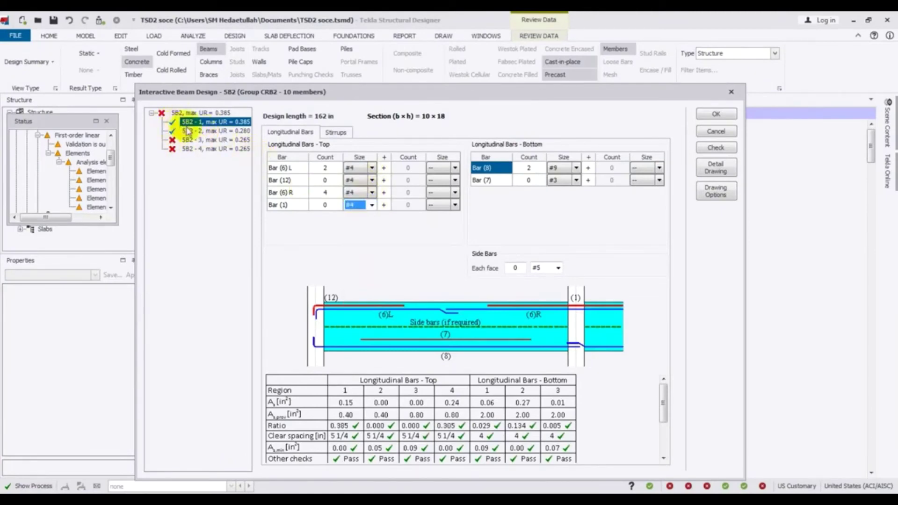
Step: Set both bottom longitudinal bars, (8) and (7), of beam 5B2's first span to size #4
left_click(576, 168)
left_click(559, 189)
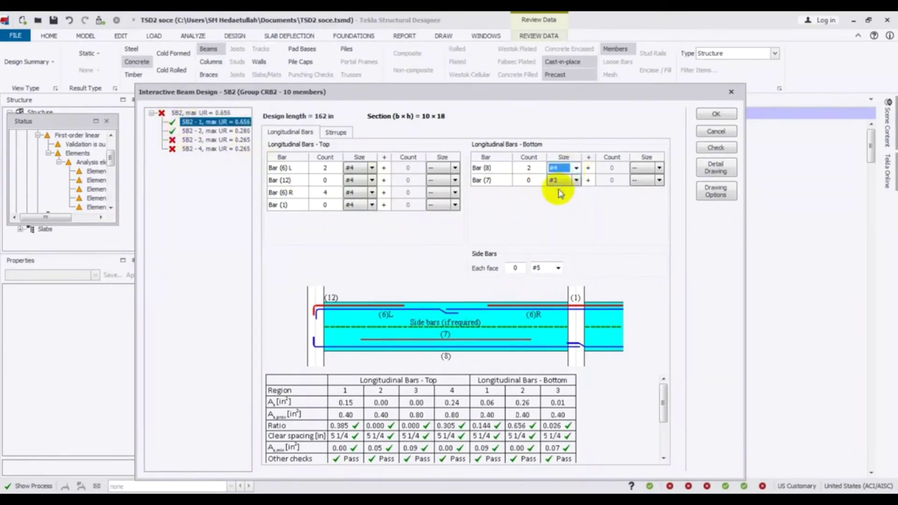
left_click(576, 180)
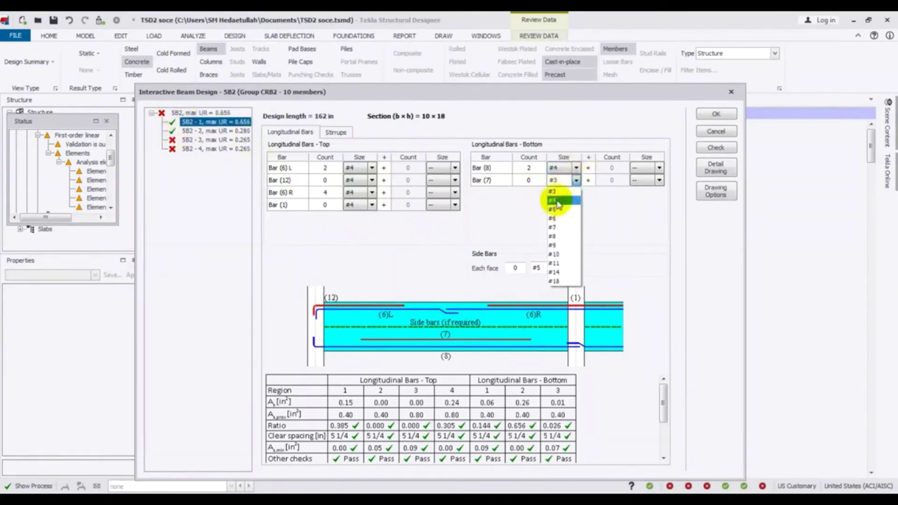
left_click(556, 200)
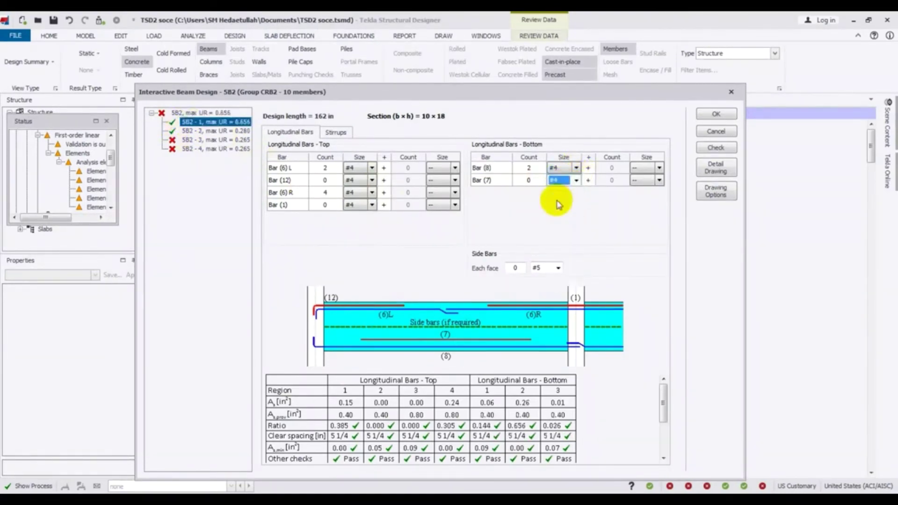
Step: Set the four top longitudinal bars, (6)L, (12), (6)R and (1), of beam 5B2's first span to size #5
left_click(372, 168)
left_click(385, 167)
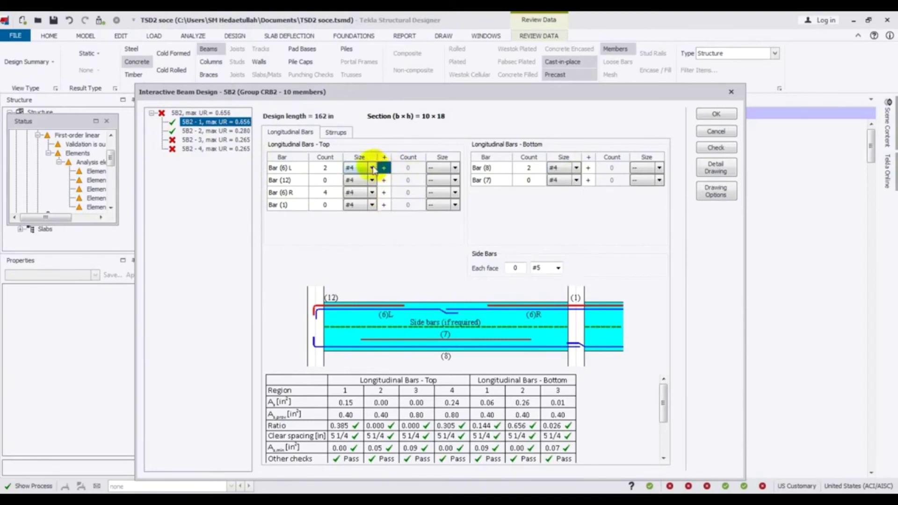
left_click(372, 168)
left_click(361, 191)
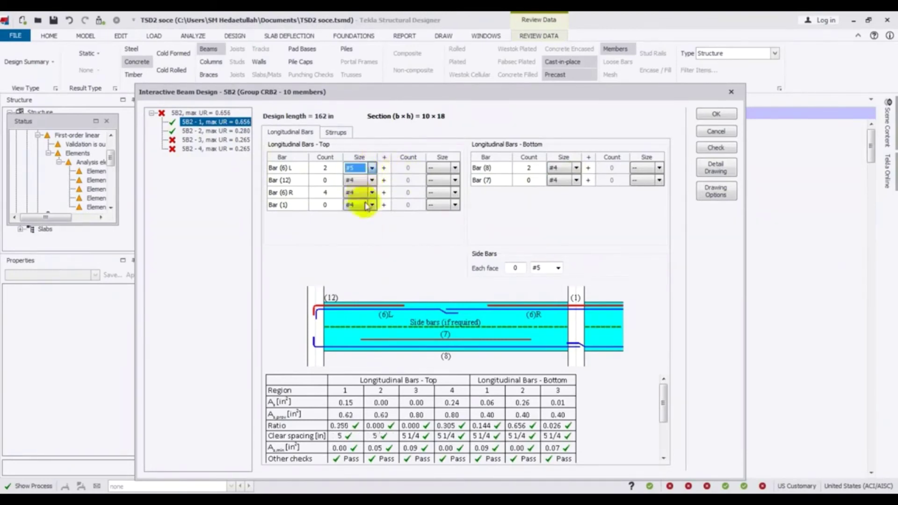
left_click(377, 181)
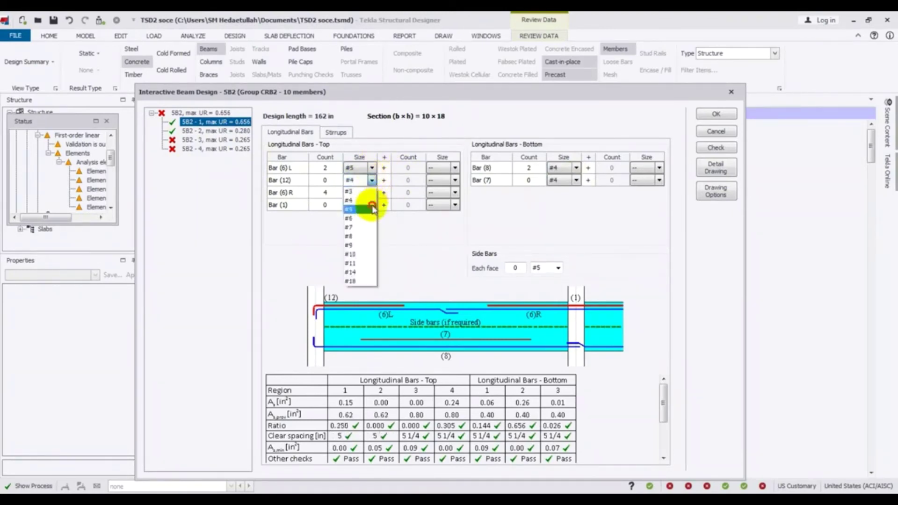
left_click(374, 202)
left_click(373, 192)
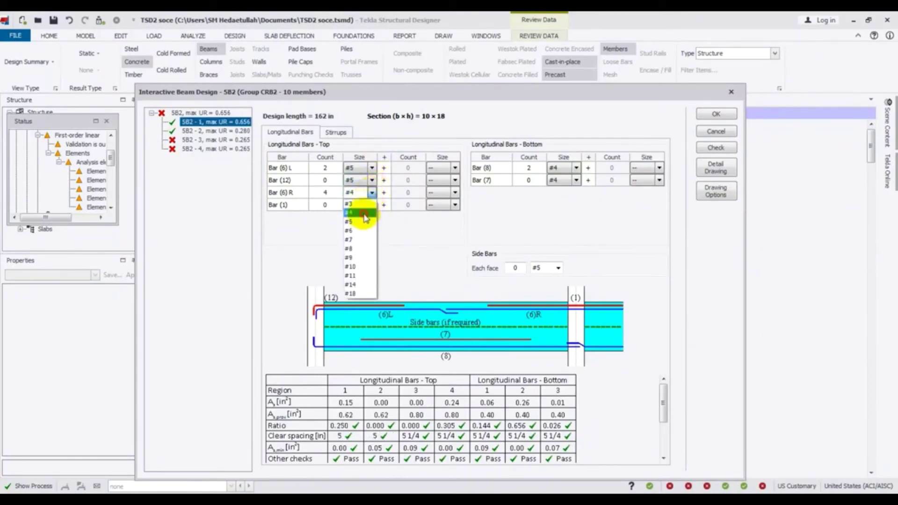
left_click(363, 222)
left_click(371, 205)
left_click(373, 205)
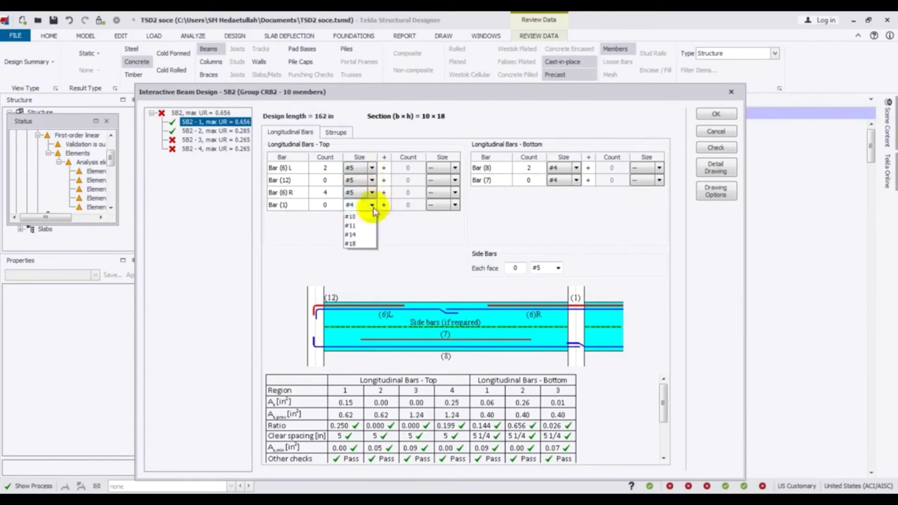
left_click(359, 236)
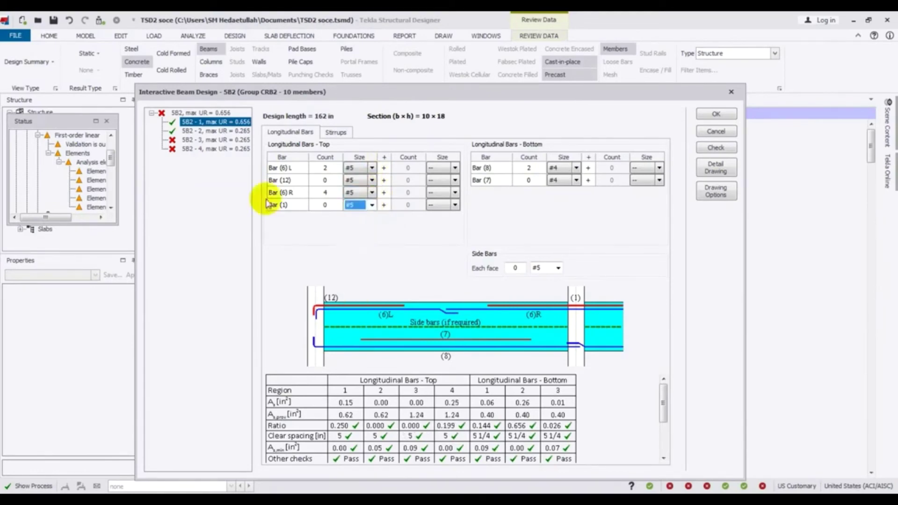
Step: Compare spans 2 and 3 of beam 5B2, and set span 2's bottom bar (8) to size #4
left_click(220, 131)
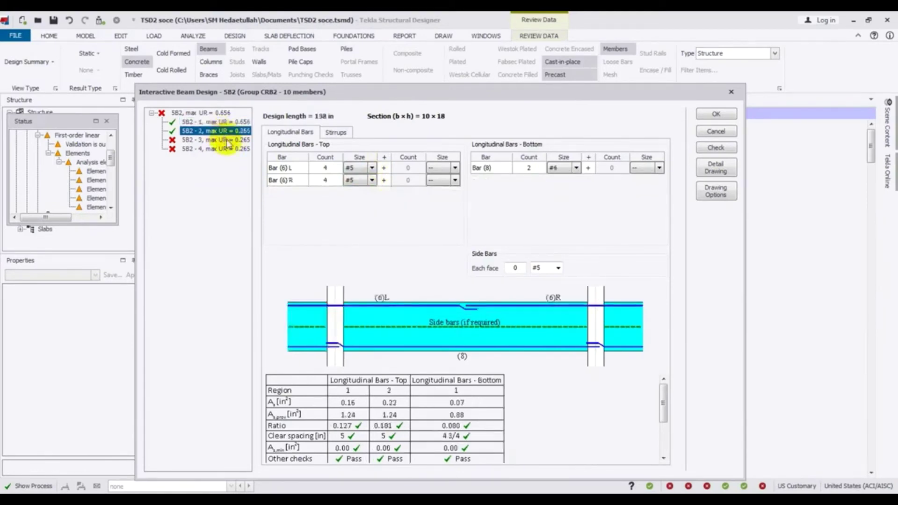
left_click(227, 140)
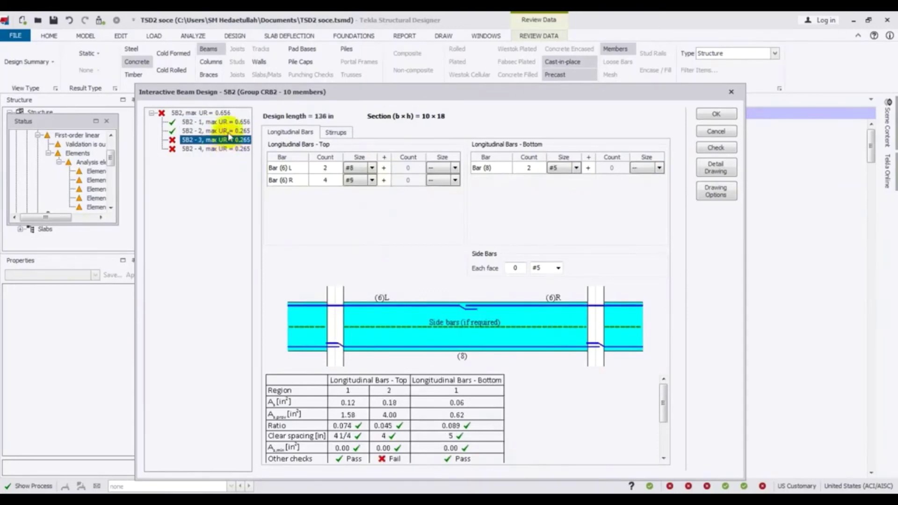
left_click(227, 131)
left_click(577, 169)
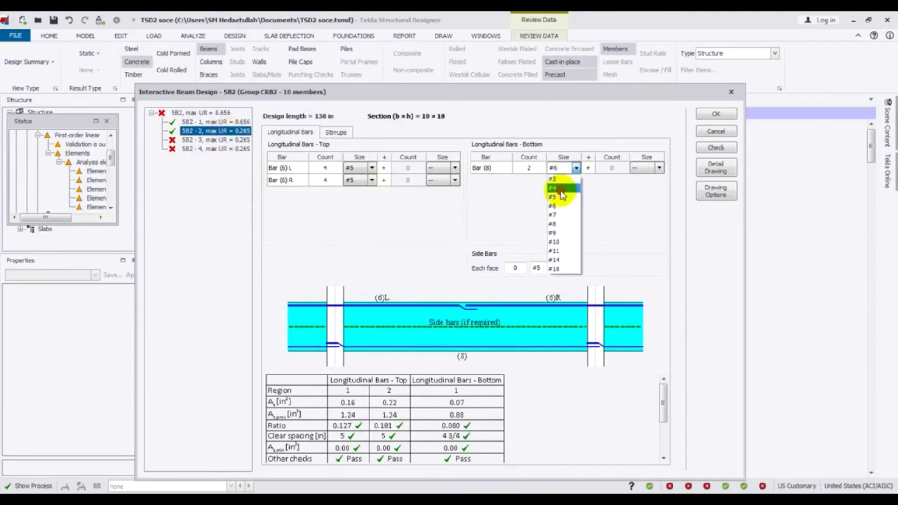
left_click(561, 189)
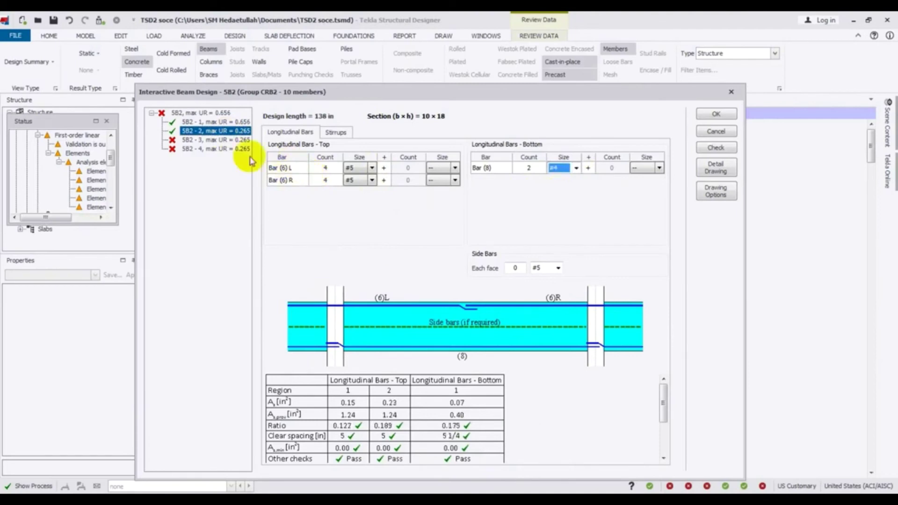
Step: Set both top longitudinal bars, (6)L and (6)R, of beam 5B2's span 3 to size #5
left_click(223, 141)
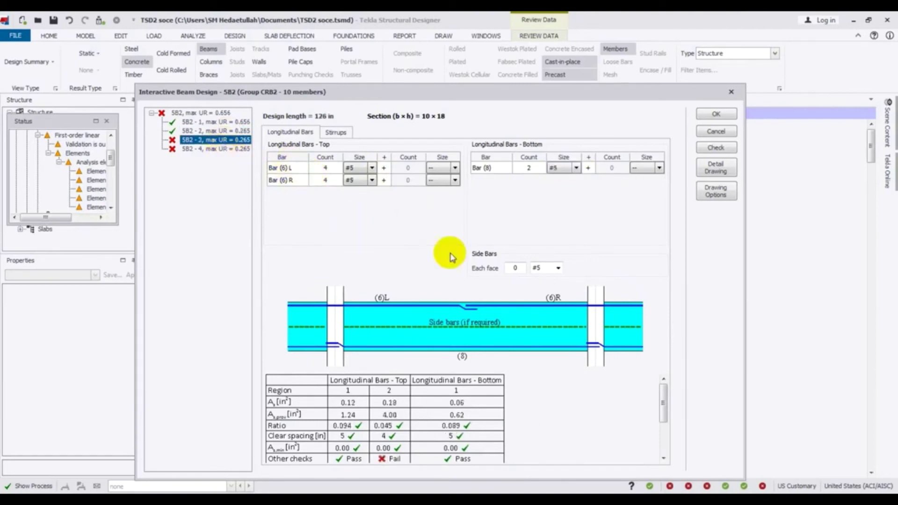
left_click(372, 169)
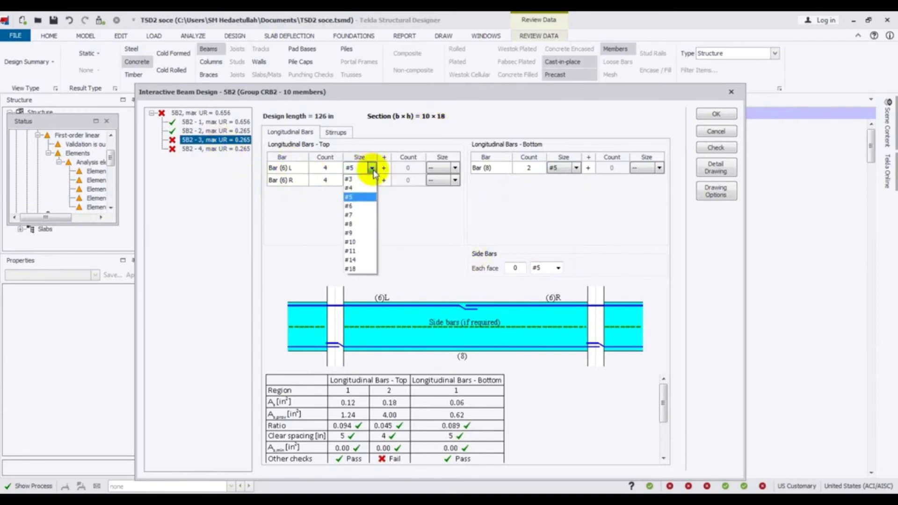
left_click(364, 197)
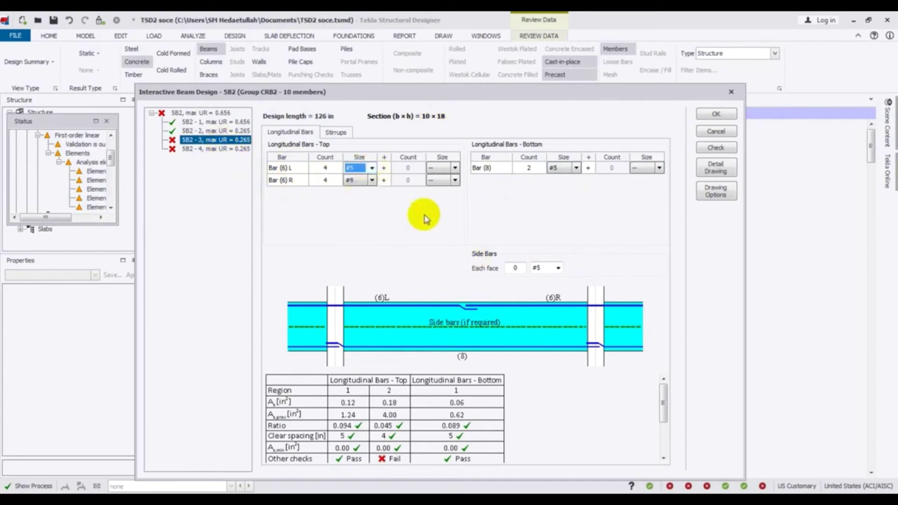
left_click(372, 181)
left_click(360, 209)
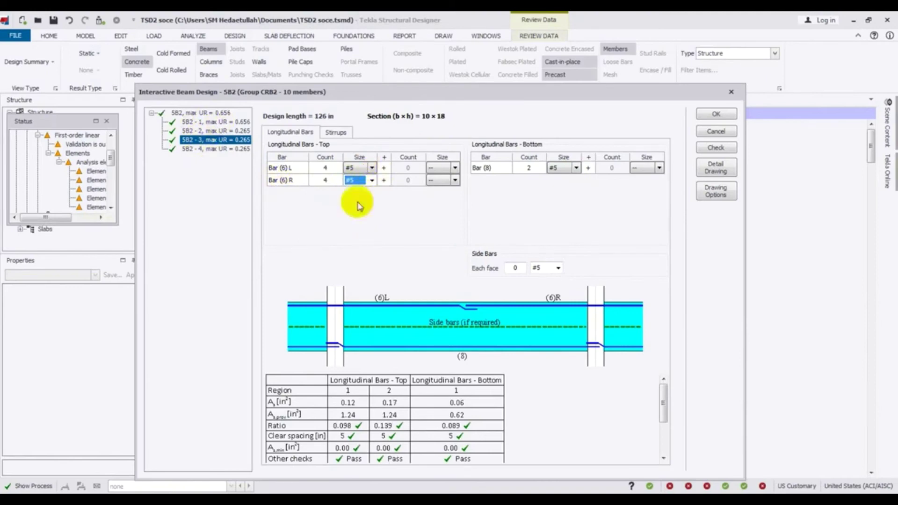
Step: Check span 3's stirrups and the detailed results of beam 5B2, and accept its reinforcement changes
left_click(336, 134)
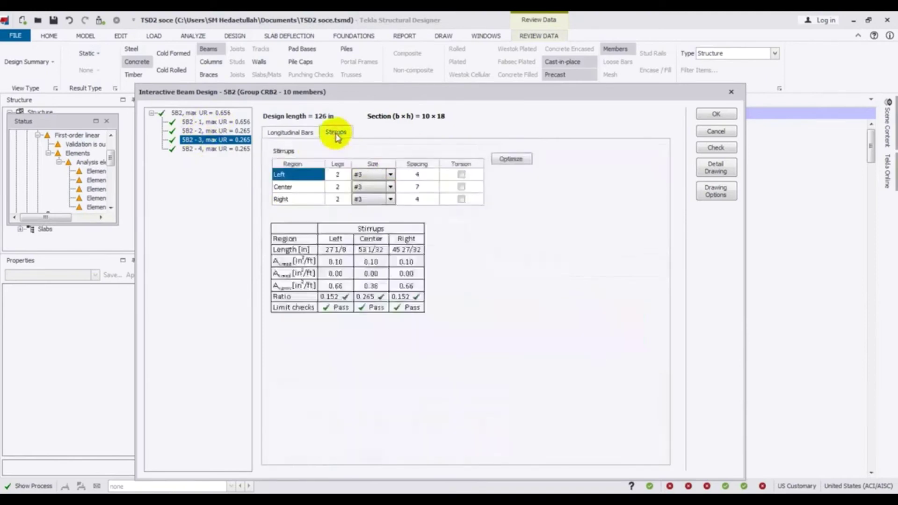
left_click(293, 133)
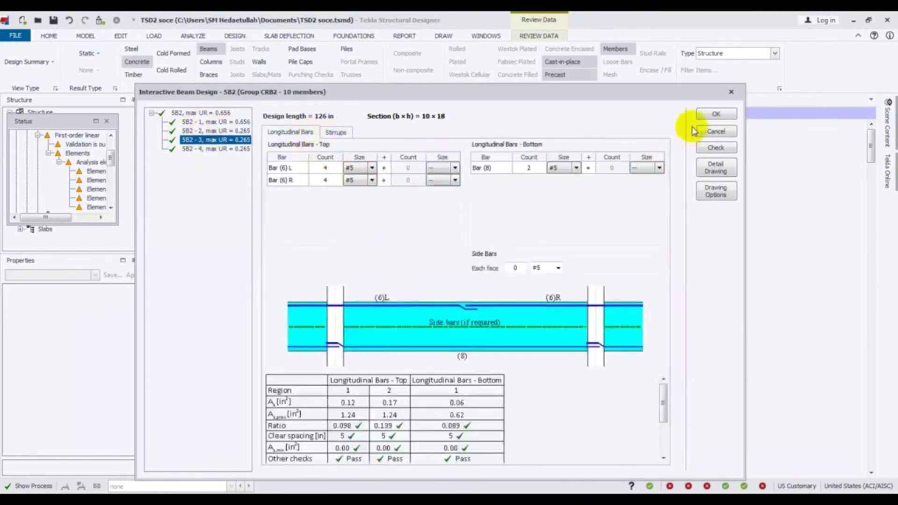
left_click(713, 149)
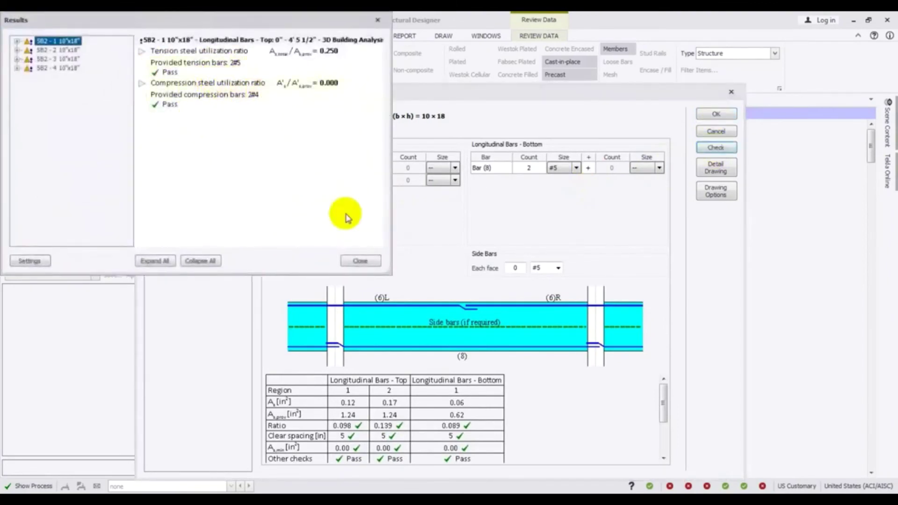
left_click(356, 259)
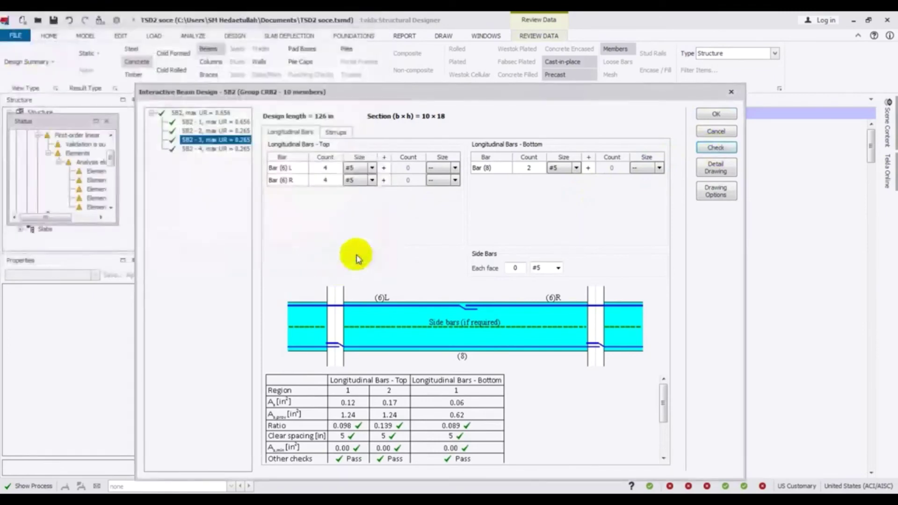
left_click(718, 114)
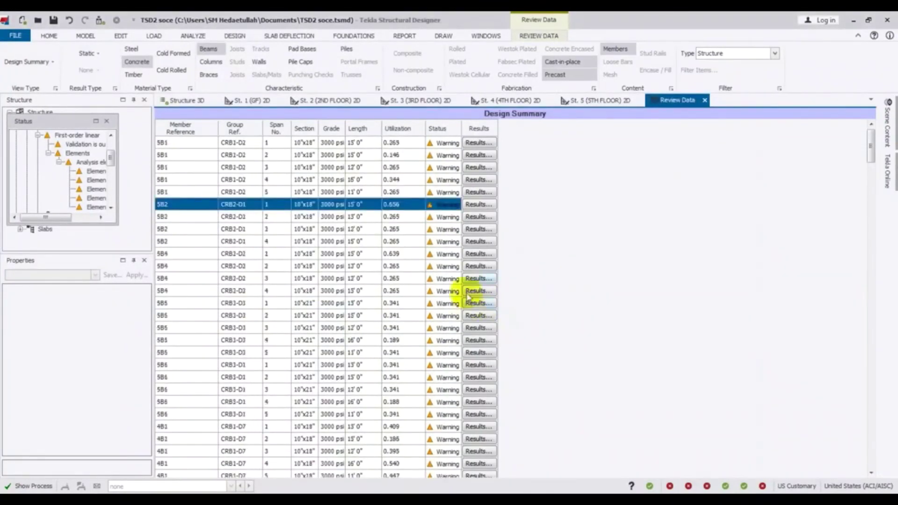
Step: Review the updated beam statuses in the design summary, and reopen beam 5B1 from its first span to check its overall ratio and status
scroll(447, 303, "down", 4)
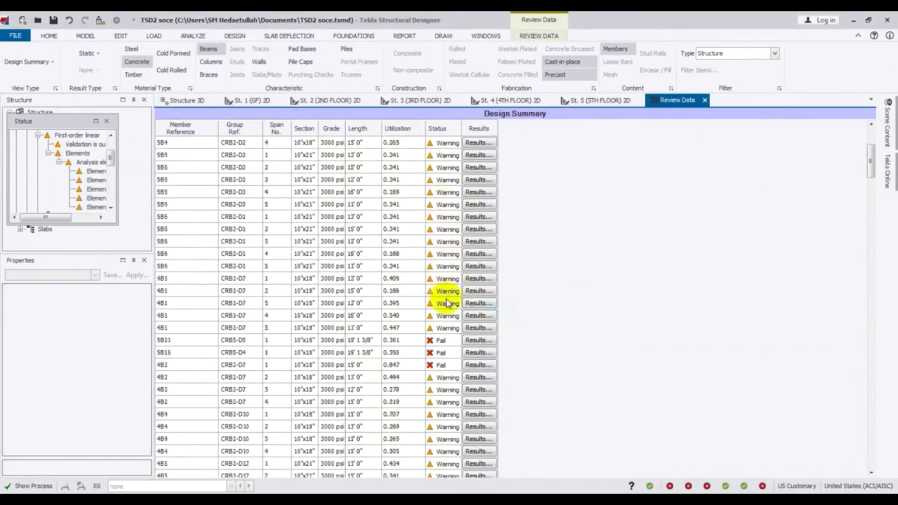
scroll(447, 300, "up", 4)
left_click(447, 218)
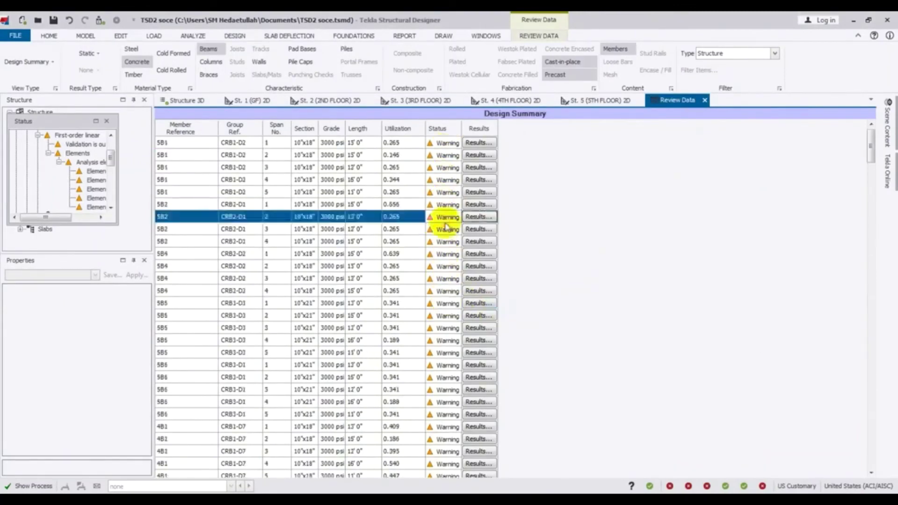
left_click(447, 154)
left_click(446, 143)
left_click(478, 142)
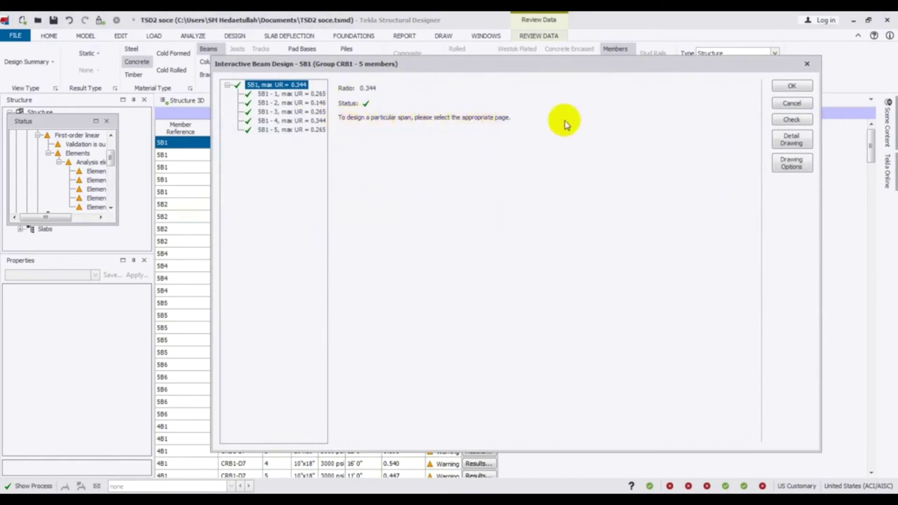
left_click(795, 87)
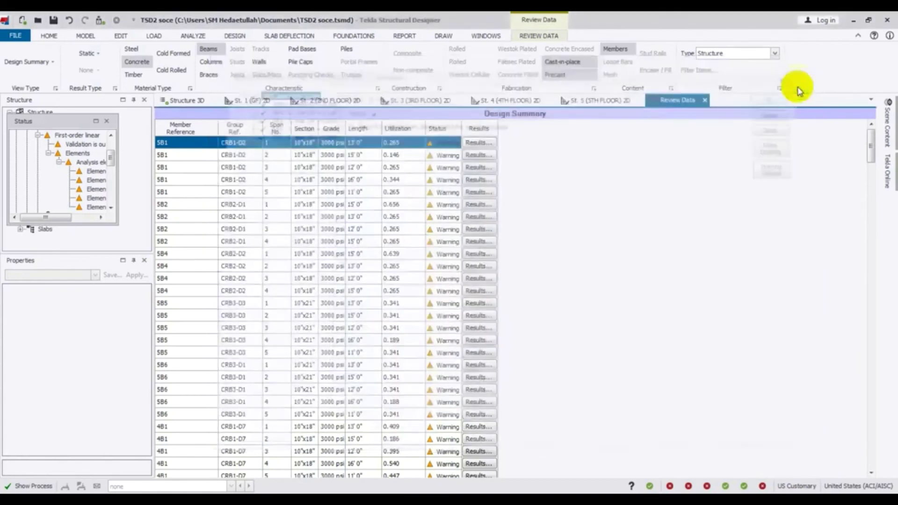
Step: Look through the design summary for failing beams, and open the span of beam 5B21 for interactive design
scroll(449, 364, "down", 9)
scroll(447, 367, "up", 2)
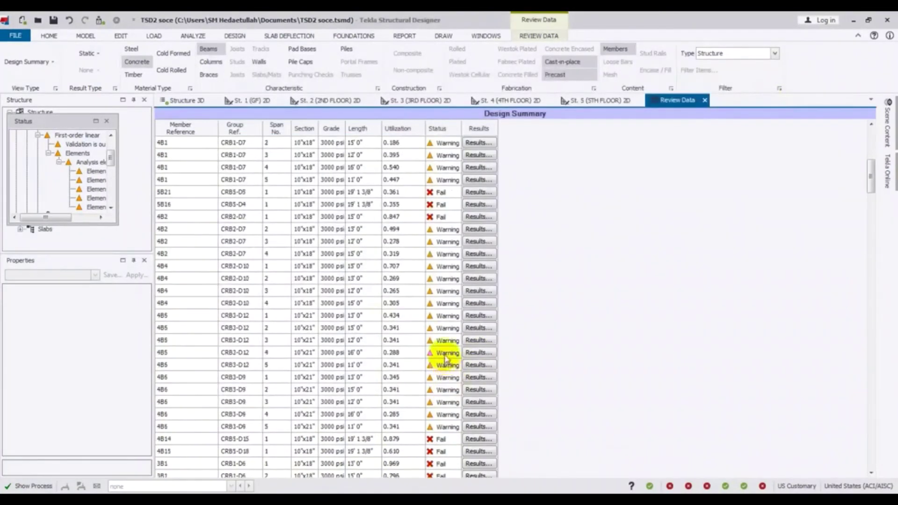
left_click(430, 191)
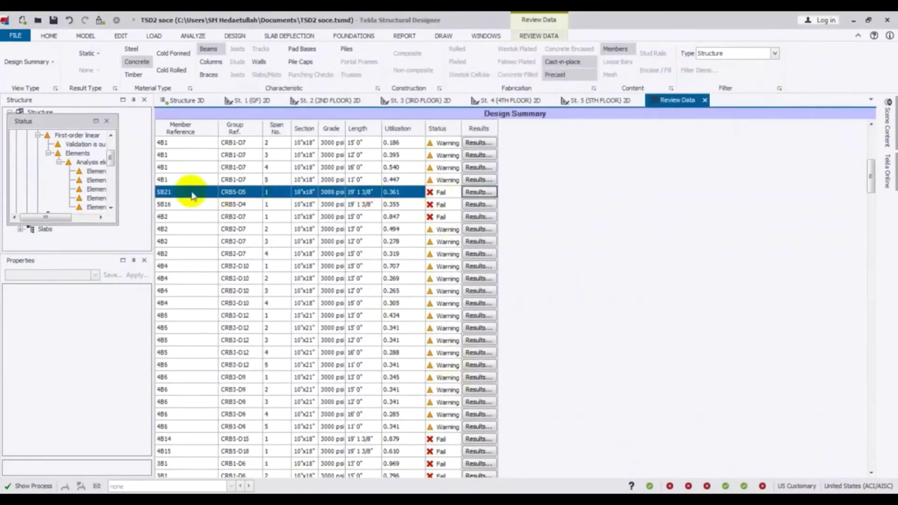
left_click(181, 206)
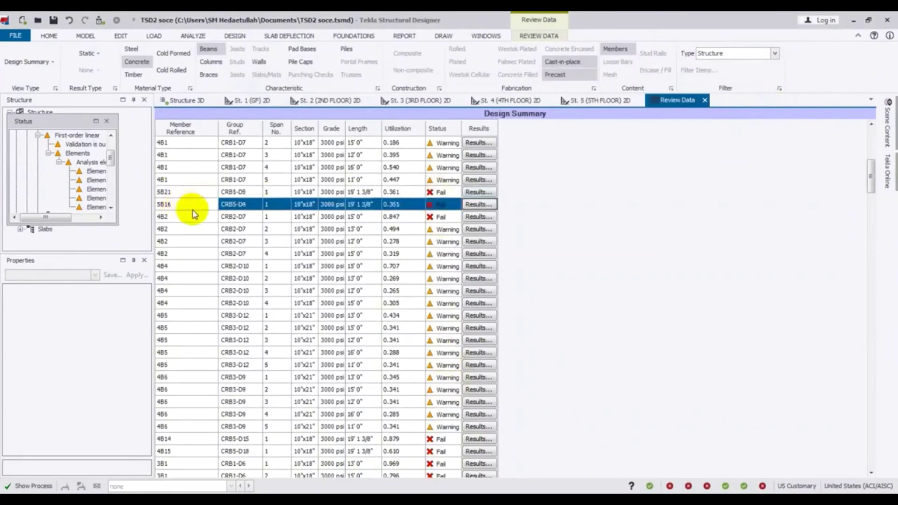
left_click(194, 216)
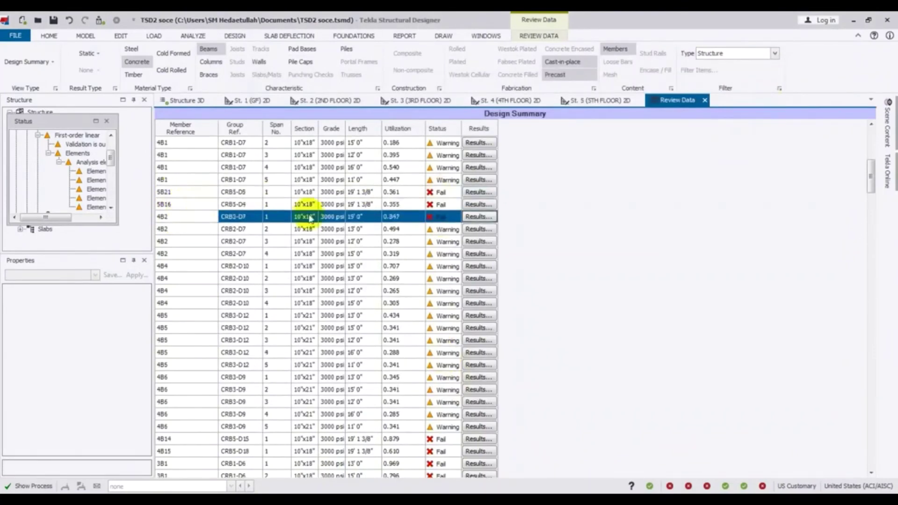
left_click(478, 192)
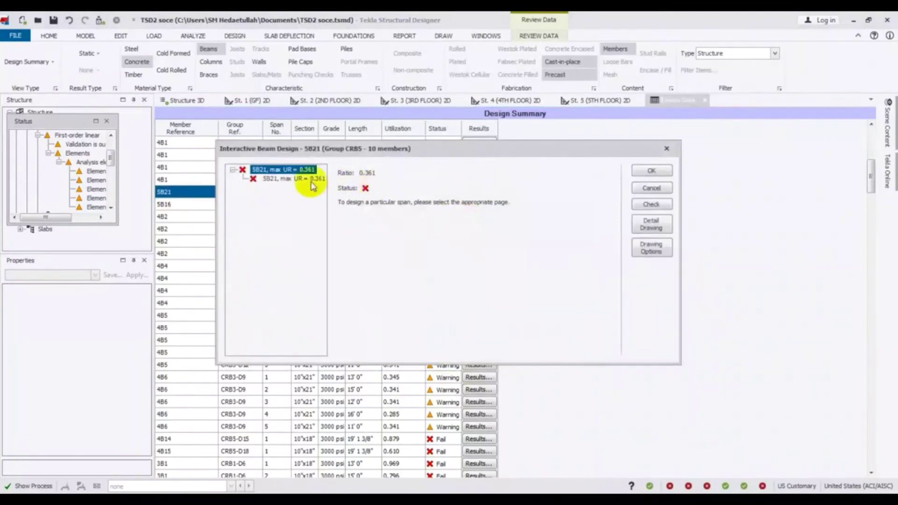
left_click(286, 180)
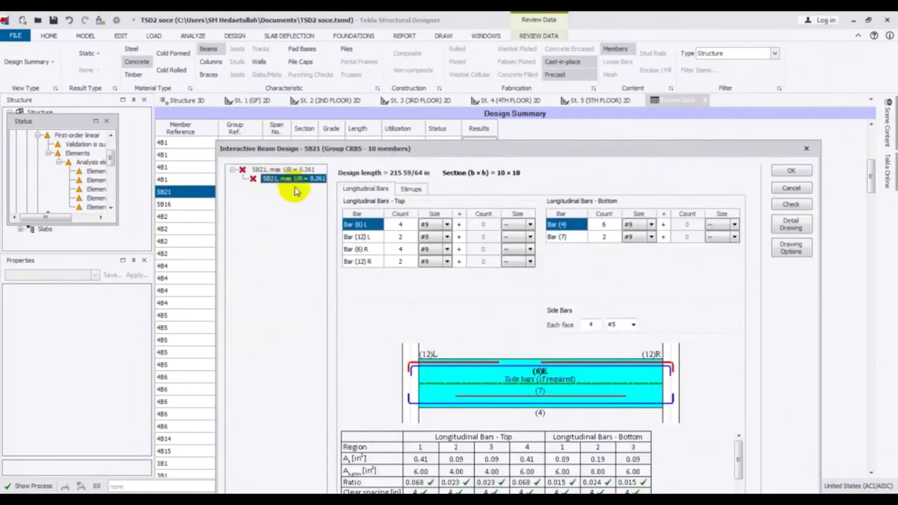
Step: Set all four top longitudinal bars of beam 5B21, (6)L, (12)L, (6)R and (12)R, to size #5
left_click(447, 224)
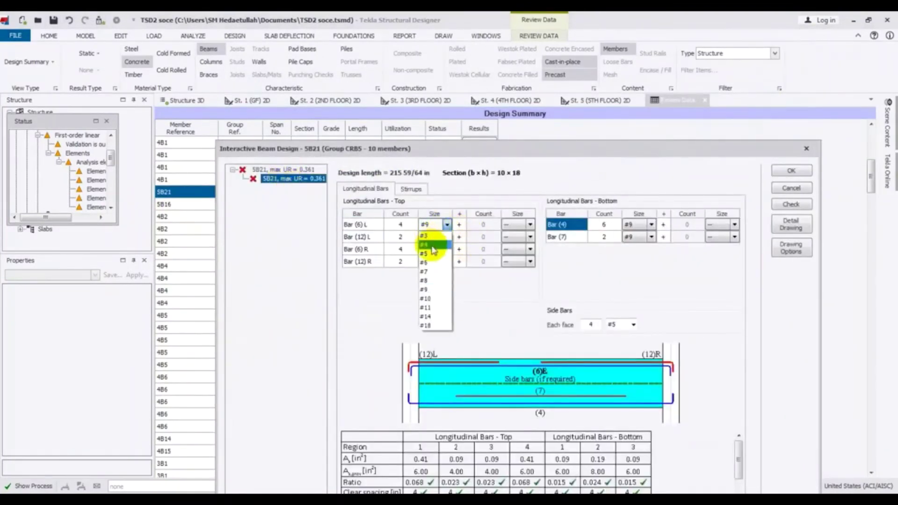
left_click(433, 253)
left_click(447, 237)
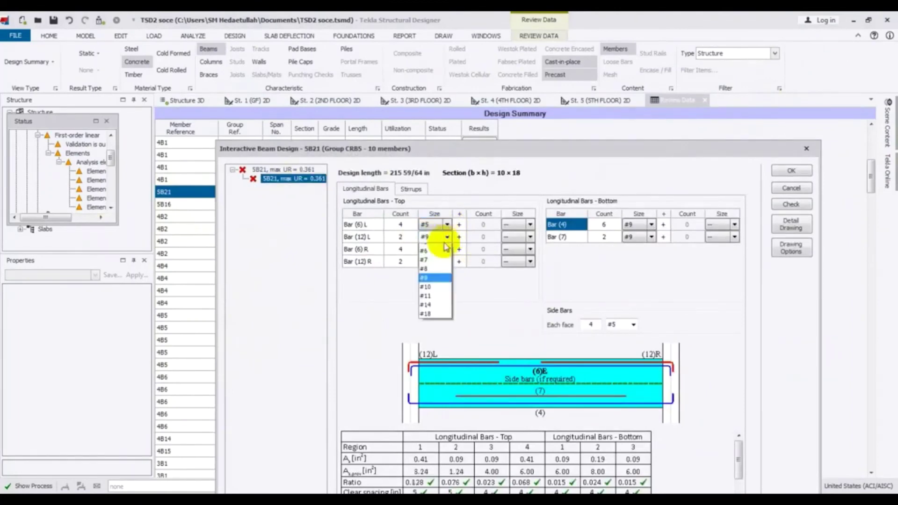
left_click(435, 266)
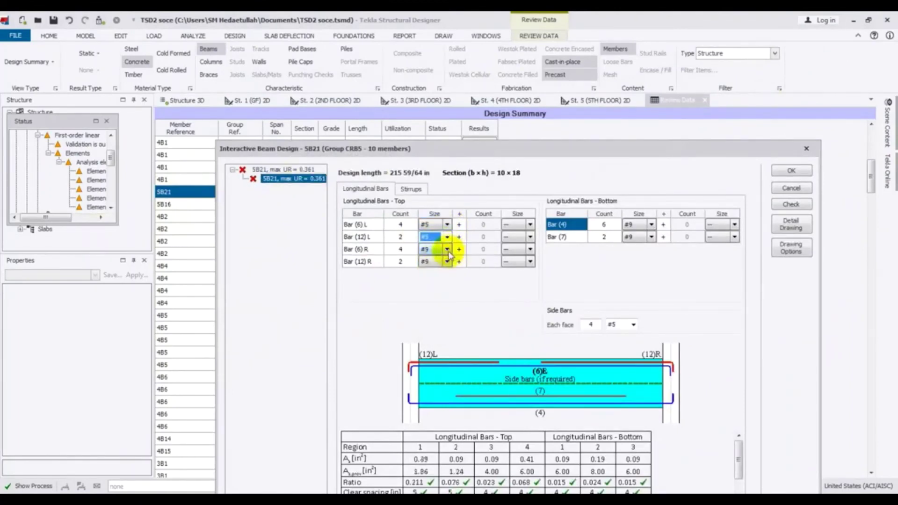
left_click(448, 249)
left_click(427, 278)
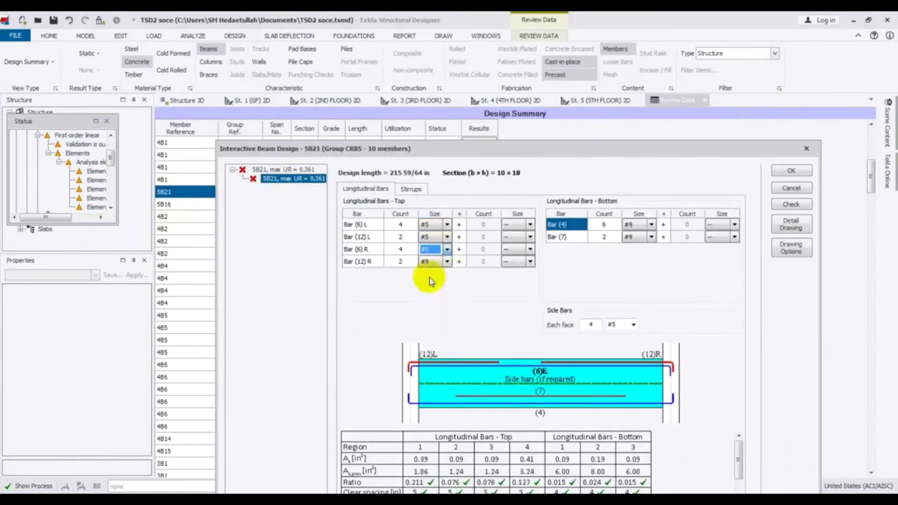
left_click(447, 261)
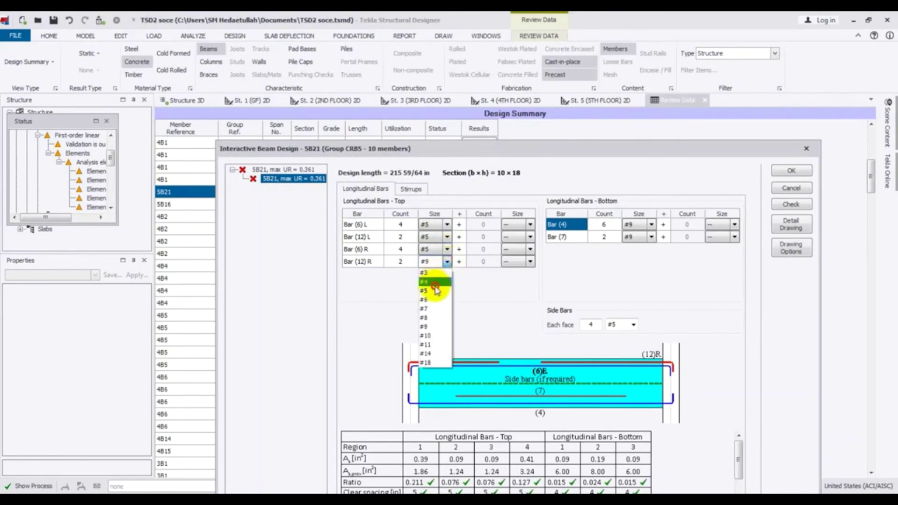
left_click(436, 291)
Step: Set bottom longitudinal bars (4) and (7) of beam 5B21 to size #5, and accept the reinforcement changes
left_click(648, 224)
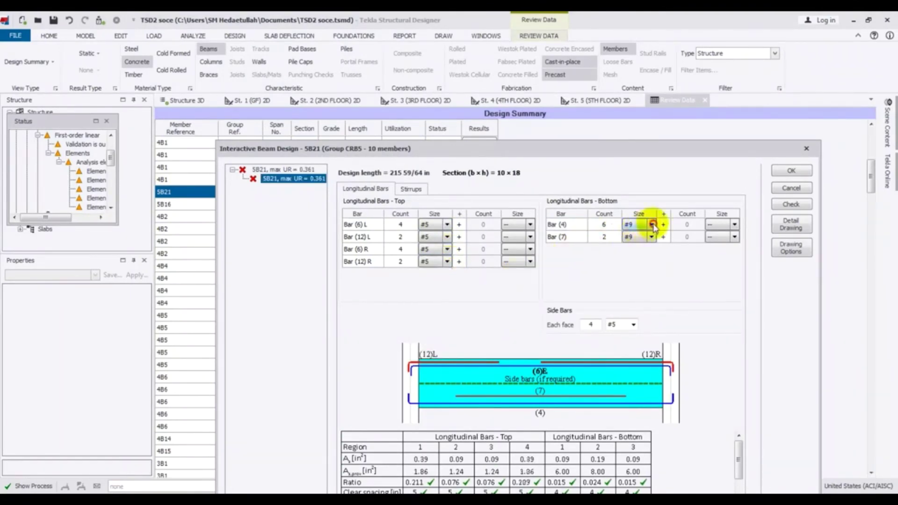
left_click(651, 225)
left_click(628, 254)
left_click(636, 236)
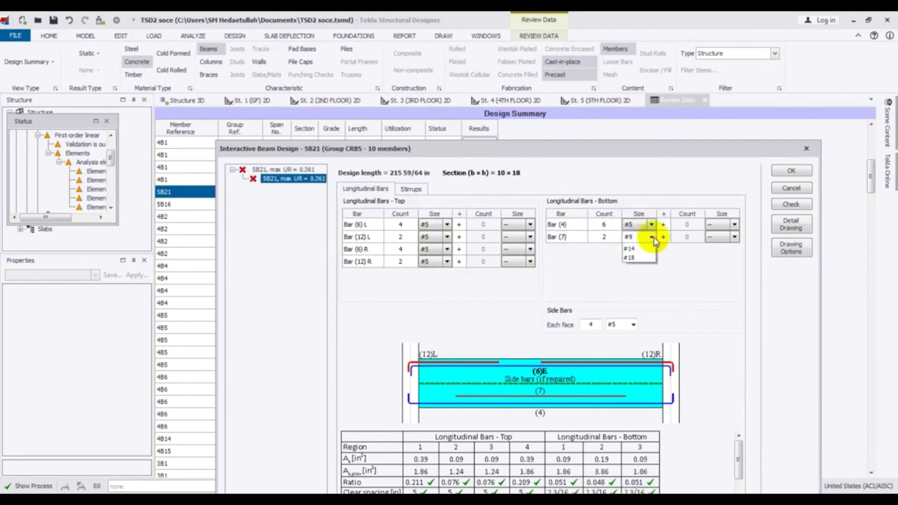
left_click(651, 237)
left_click(639, 266)
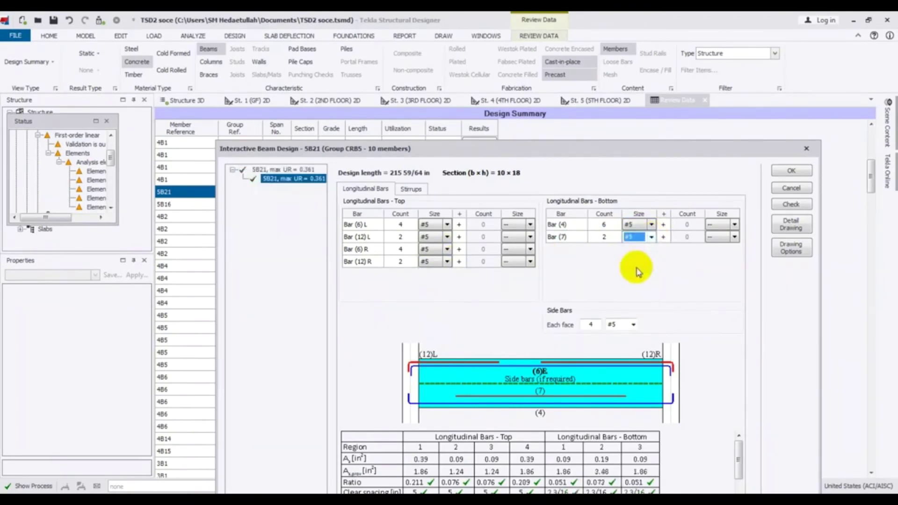
left_click_drag(365, 148, 317, 148)
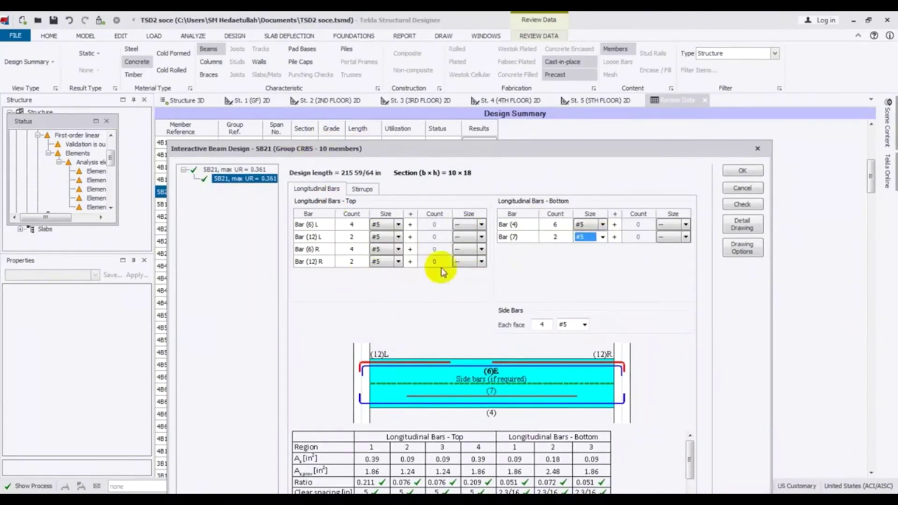
left_click_drag(601, 148, 591, 134)
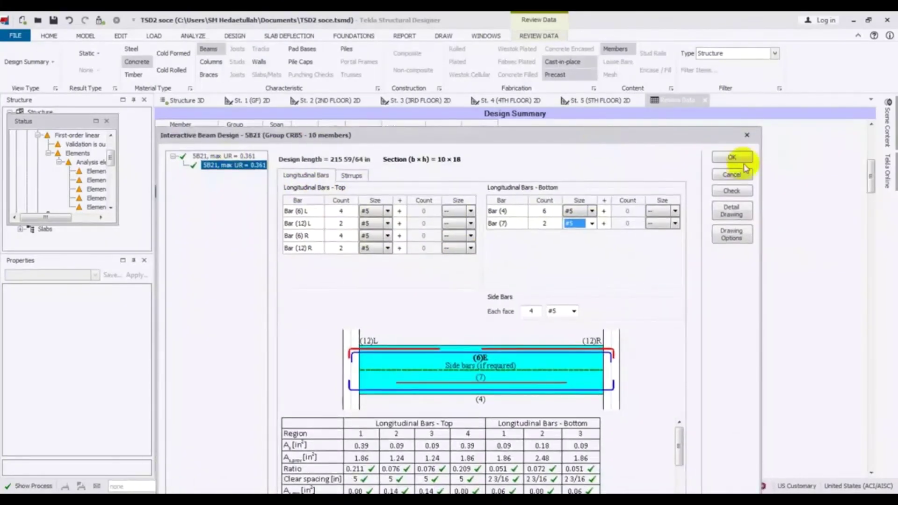
left_click(732, 158)
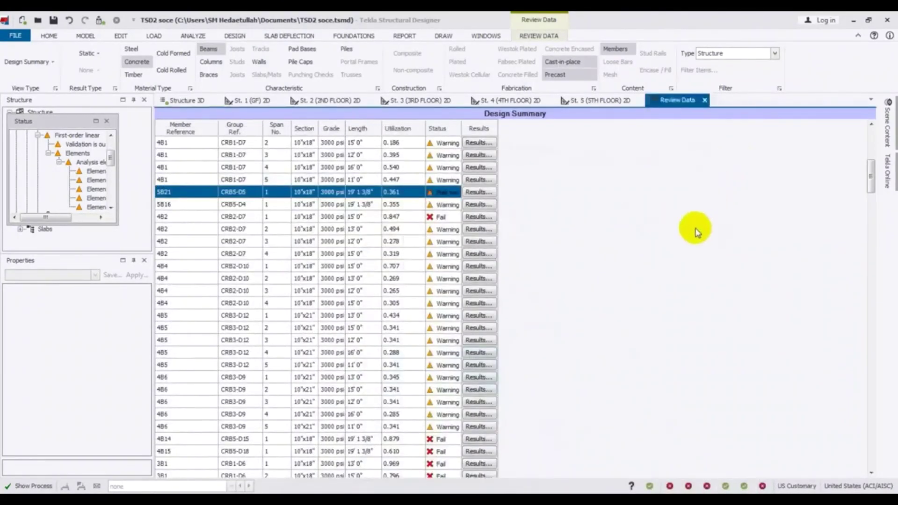
Step: Review the statuses of the remaining beams on the lower floors in the design summary
scroll(444, 299, "down", 10)
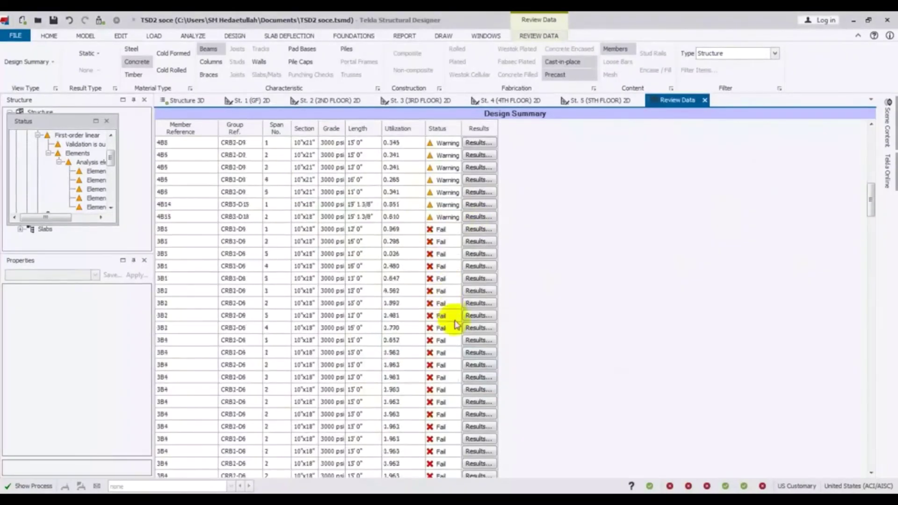
scroll(456, 328, "down", 10)
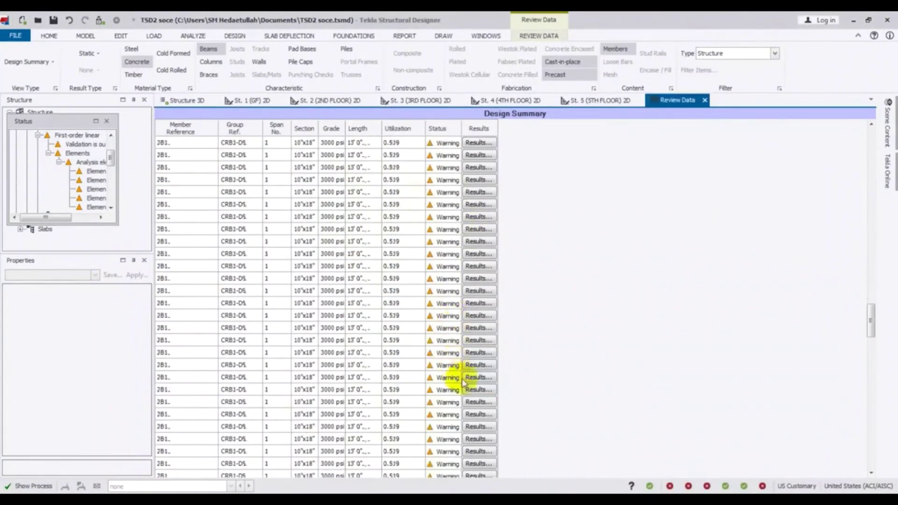
scroll(472, 384, "down", 5)
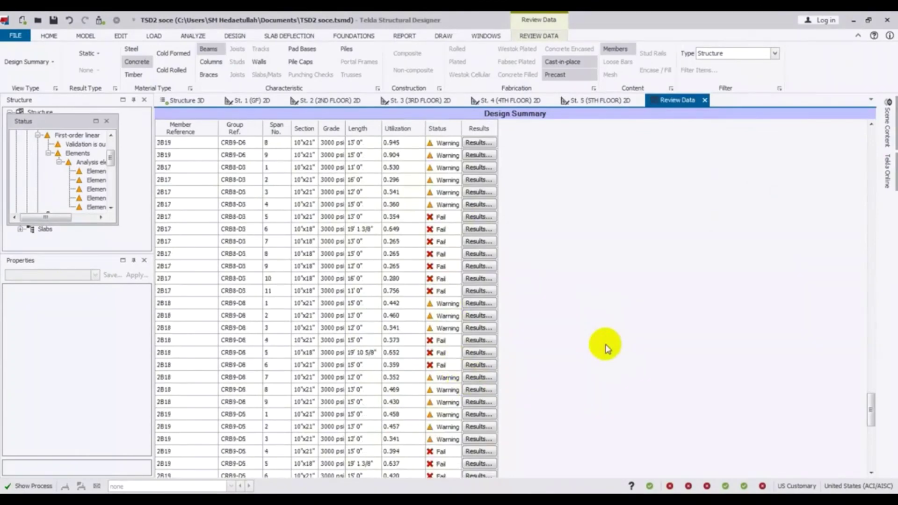
scroll(604, 360, "down", 5)
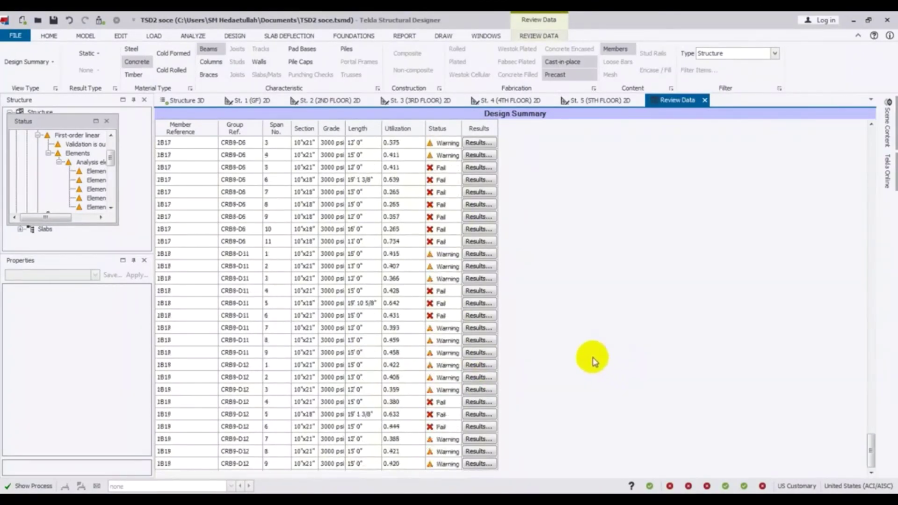
scroll(589, 367, "up", 5)
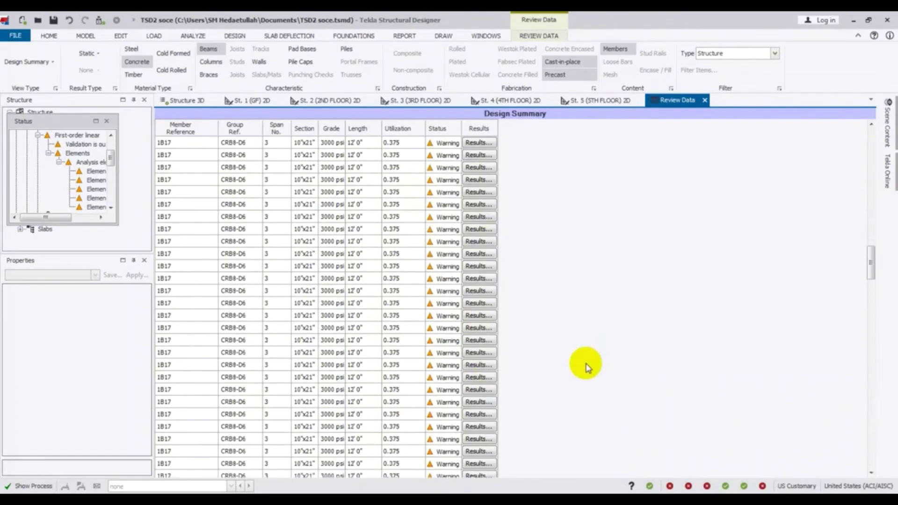
scroll(521, 244, "up", 5)
Step: Open the interactive design of beam 4B5 and produce its detail drawing, 4B5 detailing.dxf, in AutoCAD
left_click(478, 142)
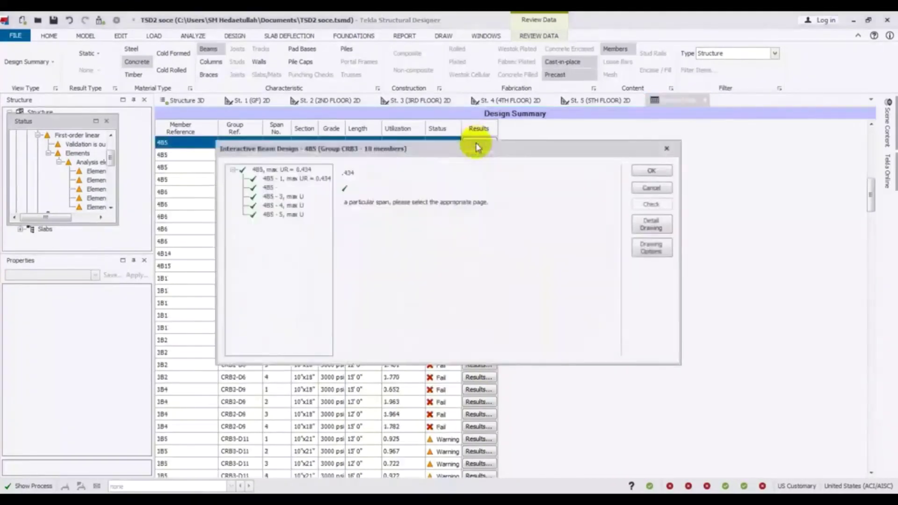
left_click_drag(389, 150, 372, 148)
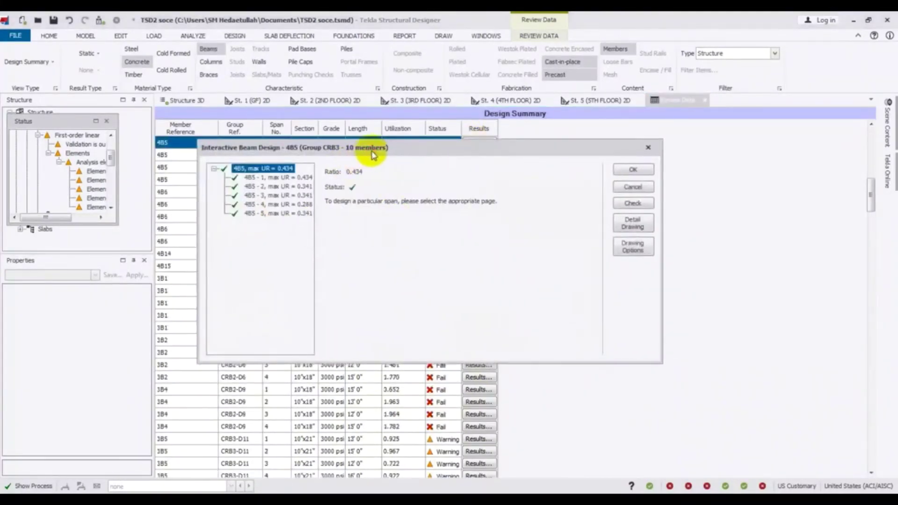
mouse_move(460, 148)
left_mouse_down()
mouse_move(472, 149)
mouse_move(463, 152)
left_mouse_up()
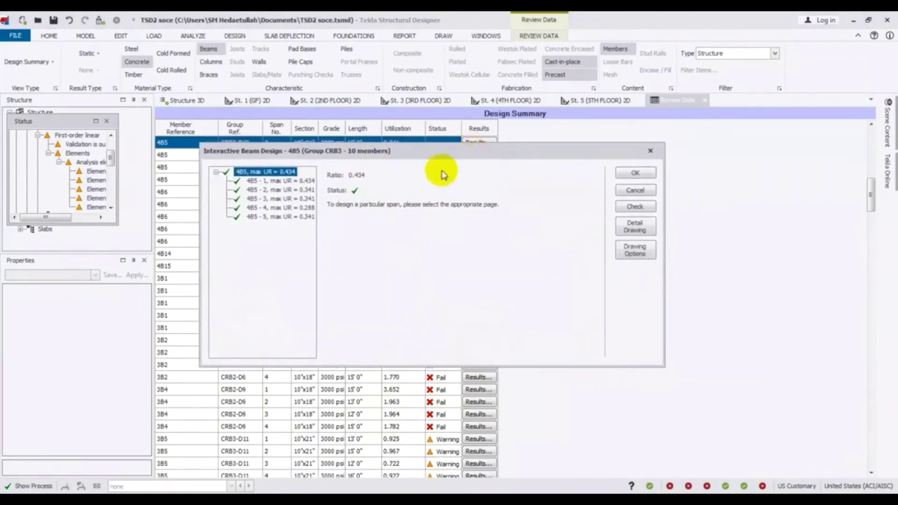
left_click(638, 227)
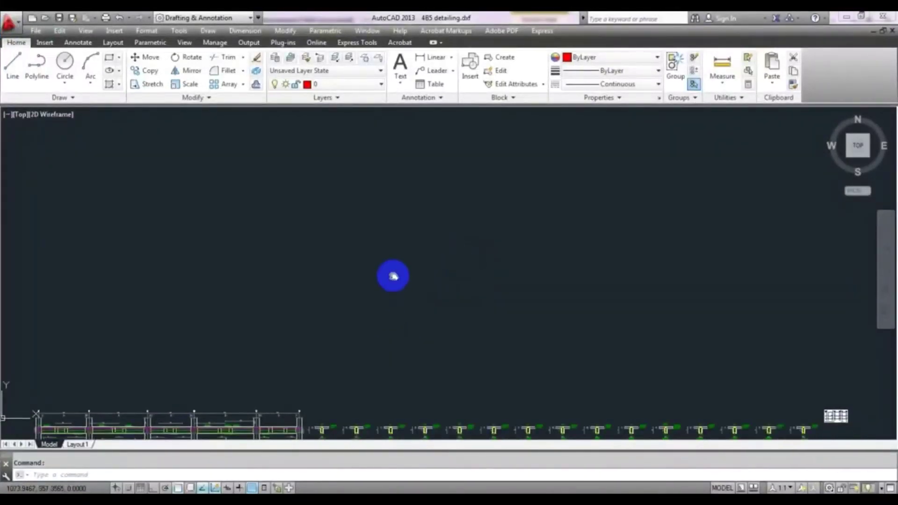
Step: Examine the longitudinal elevation in the 4B5 detail drawing, including bar labels, stirrup spacing and dimensions along the spans
scroll(405, 255, "down", 4)
scroll(355, 346, "up", 5)
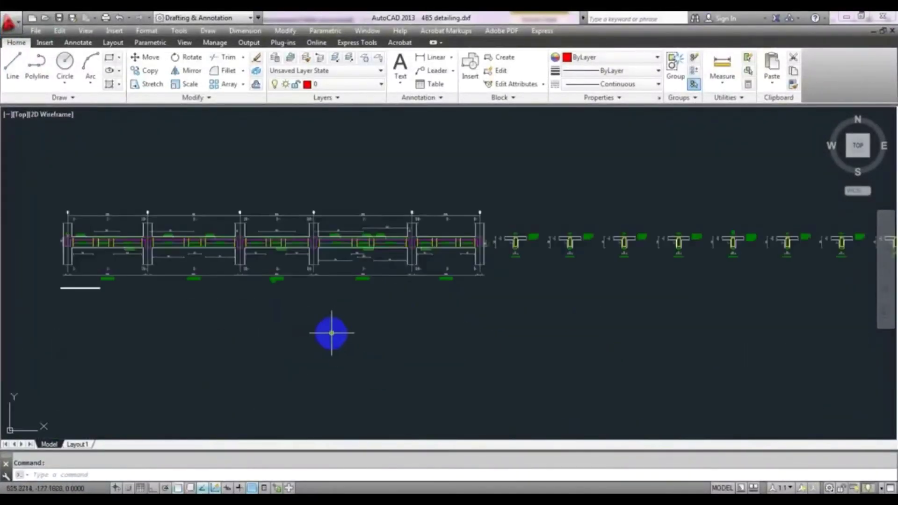
scroll(267, 332, "up", 3)
middle_click_drag(274, 337, 412, 379)
scroll(412, 379, "up", 2)
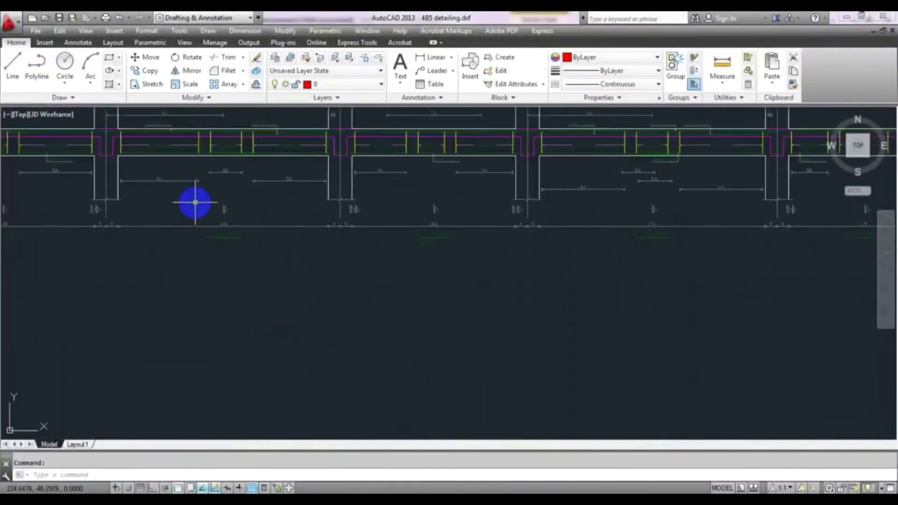
mouse_move(192, 201)
middle_mouse_down()
mouse_move(321, 301)
mouse_move(393, 313)
middle_mouse_up()
scroll(82, 253, "up", 4)
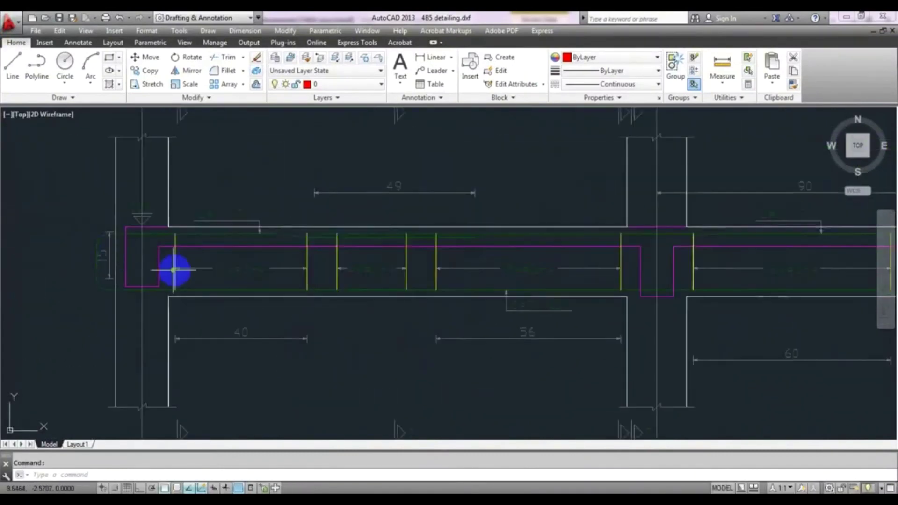
scroll(197, 265, "up", 2)
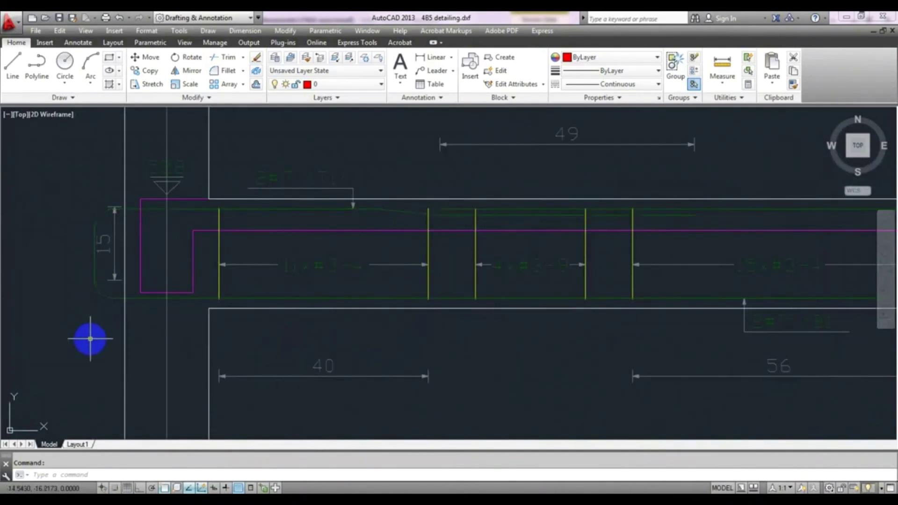
scroll(90, 337, "down", 3)
middle_click_drag(306, 393, 153, 371)
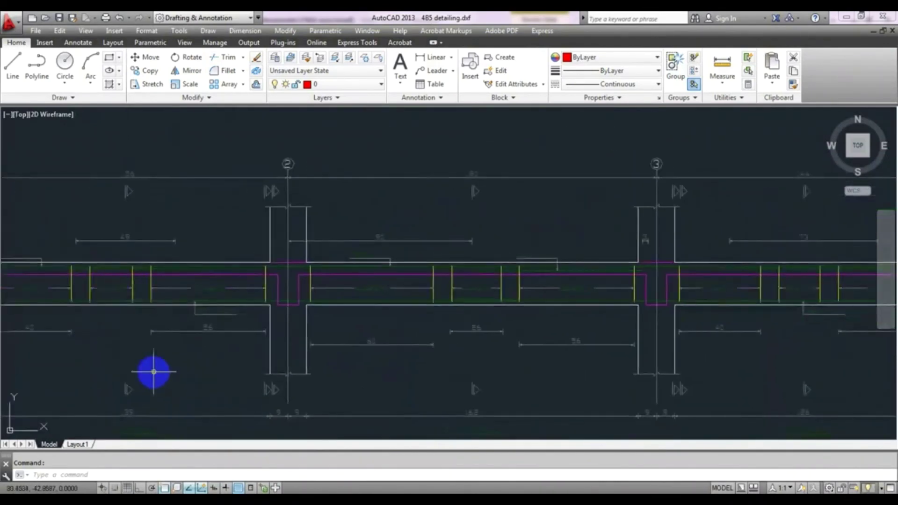
Step: Examine the beam cross-sections beside the 4B5 elevation, including their stirrups, bars and dimensions
scroll(509, 385, "down", 5)
scroll(407, 240, "up", 5)
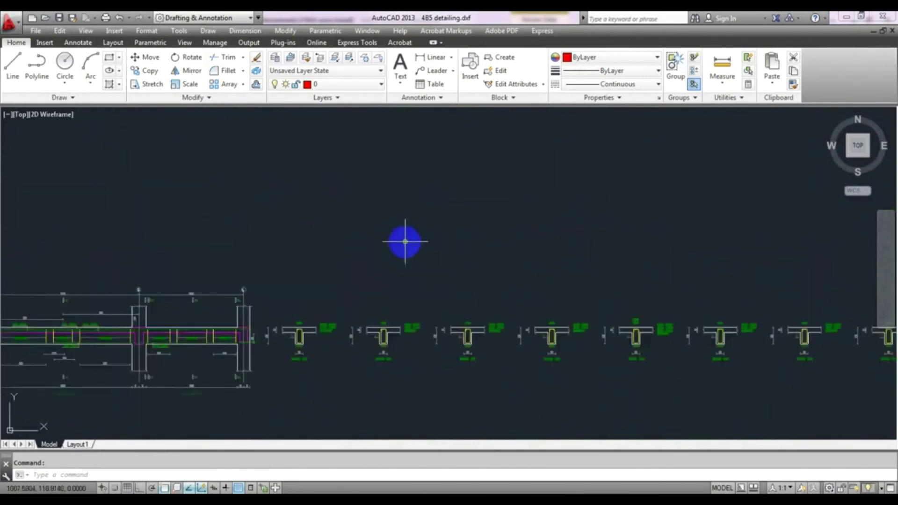
mouse_move(437, 411)
middle_mouse_down()
mouse_move(387, 366)
mouse_move(401, 322)
middle_mouse_up()
scroll(721, 315, "up", 4)
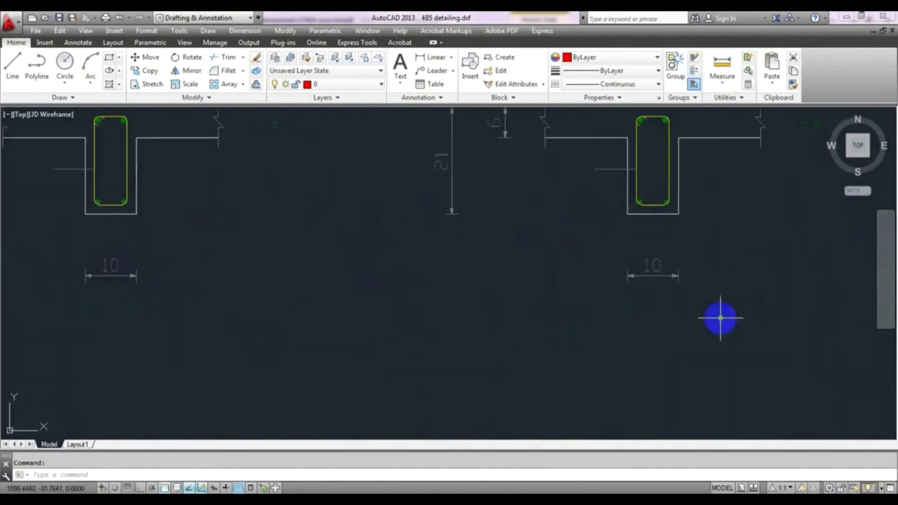
middle_click_drag(721, 315, 476, 386)
scroll(426, 209, "up", 5)
scroll(294, 259, "down", 5)
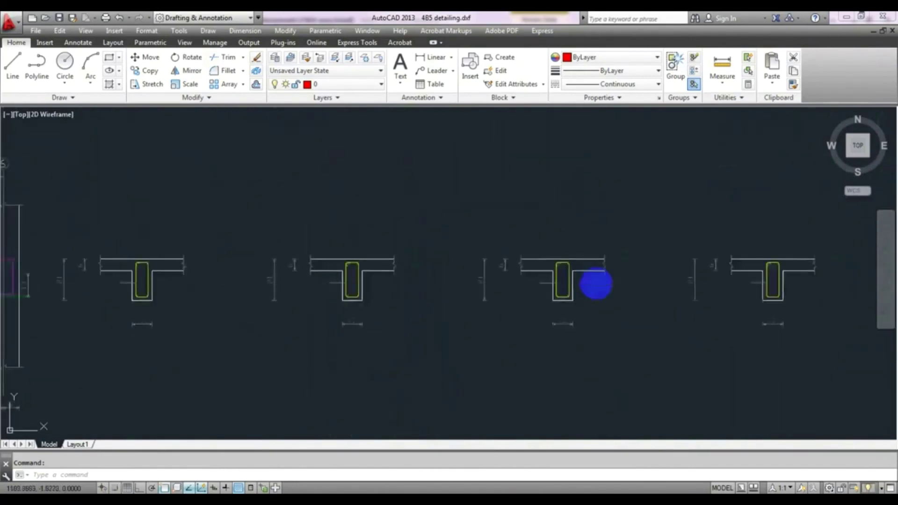
scroll(437, 335, "up", 1)
scroll(357, 279, "up", 5)
scroll(538, 355, "down", 5)
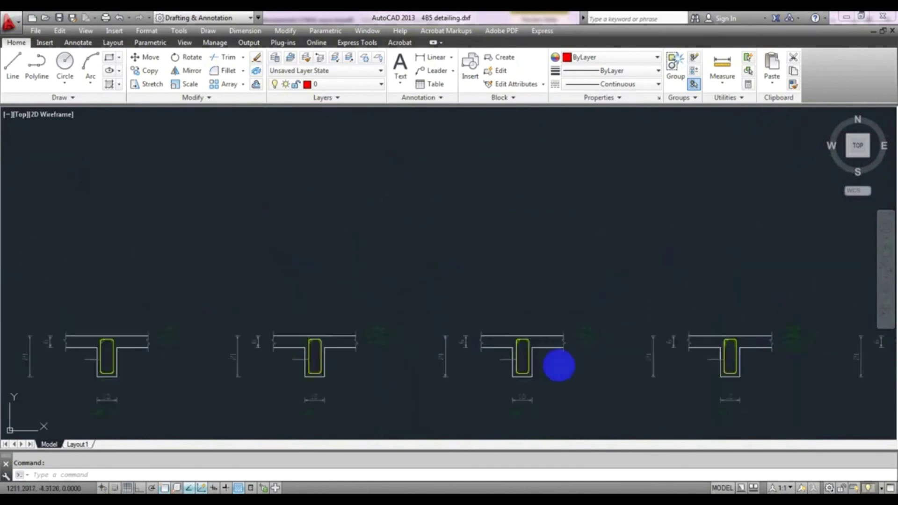
Step: Look along the remaining beam cross-sections in the 4B5 drawing, through to the end of the row
scroll(567, 381, "down", 2)
mouse_move(567, 381)
middle_mouse_down()
mouse_move(594, 311)
mouse_move(416, 343)
middle_mouse_up()
scroll(416, 343, "up", 5)
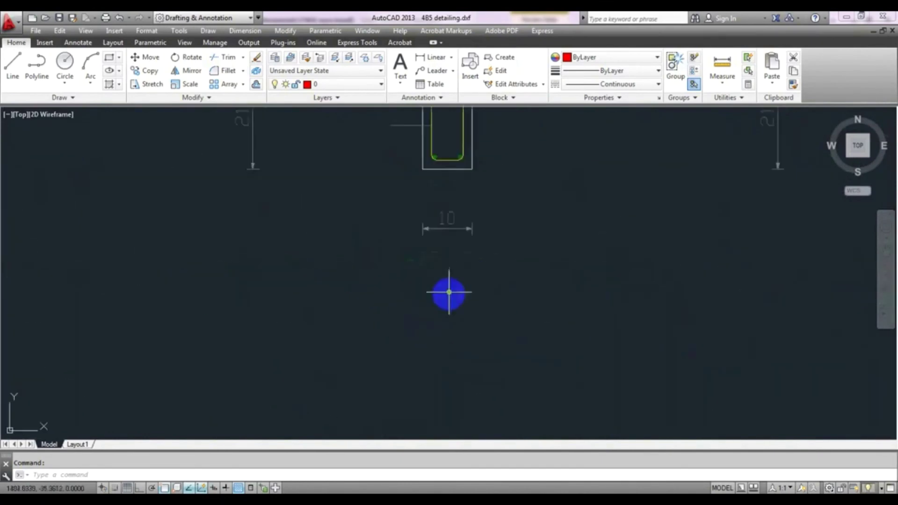
scroll(450, 295, "down", 5)
middle_click_drag(516, 271, 806, 354)
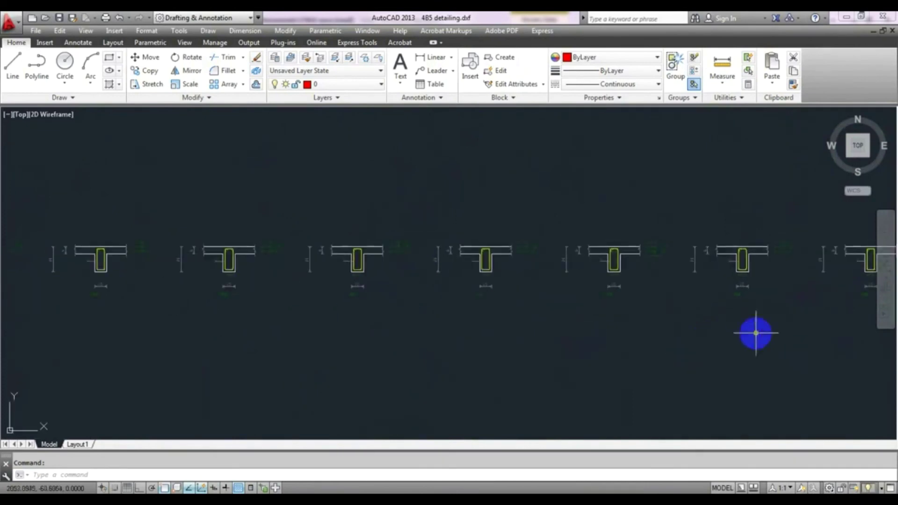
scroll(710, 335, "down", 5)
middle_click_drag(668, 341, 496, 330)
scroll(543, 339, "up", 6)
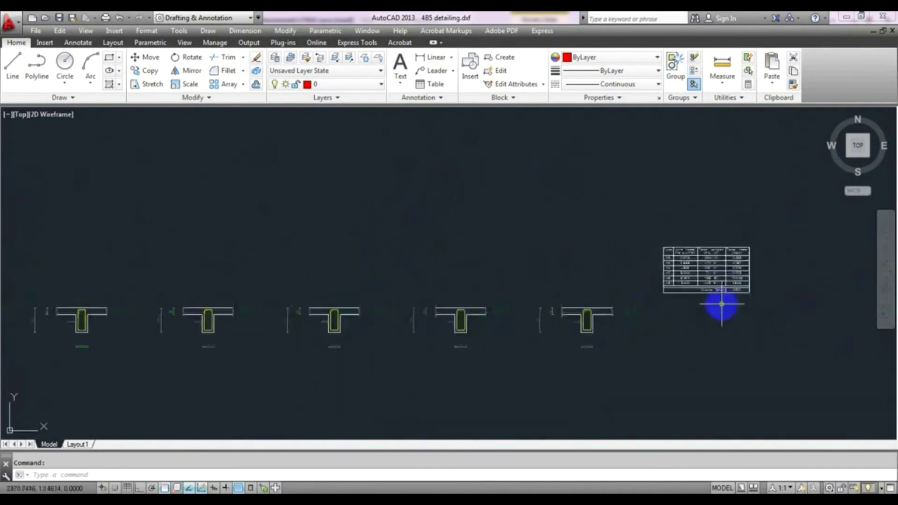
Step: Examine the reinforcement quantity table beyond the last section, covering unit mass, total length and total mass per bar type
middle_click_drag(753, 313, 652, 333)
scroll(650, 310, "up", 4)
scroll(650, 310, "down", 2)
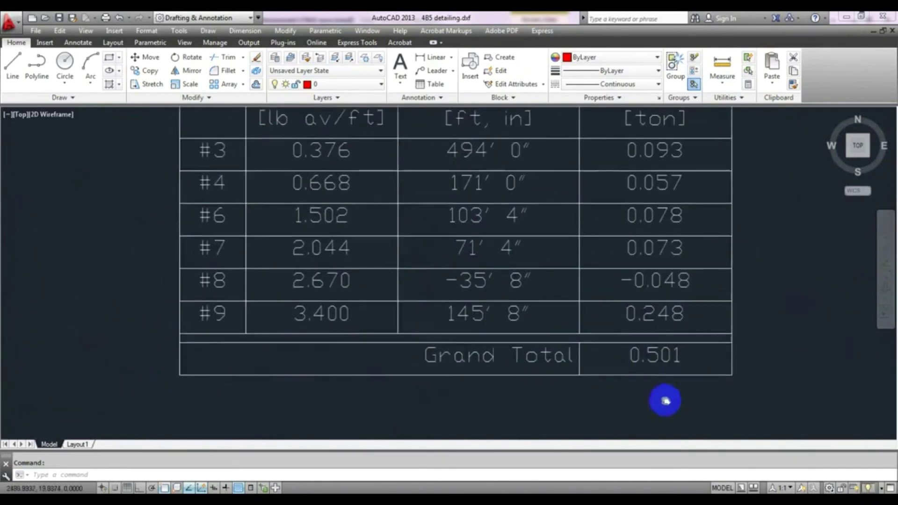
scroll(663, 402, "down", 3)
scroll(666, 389, "up", 3)
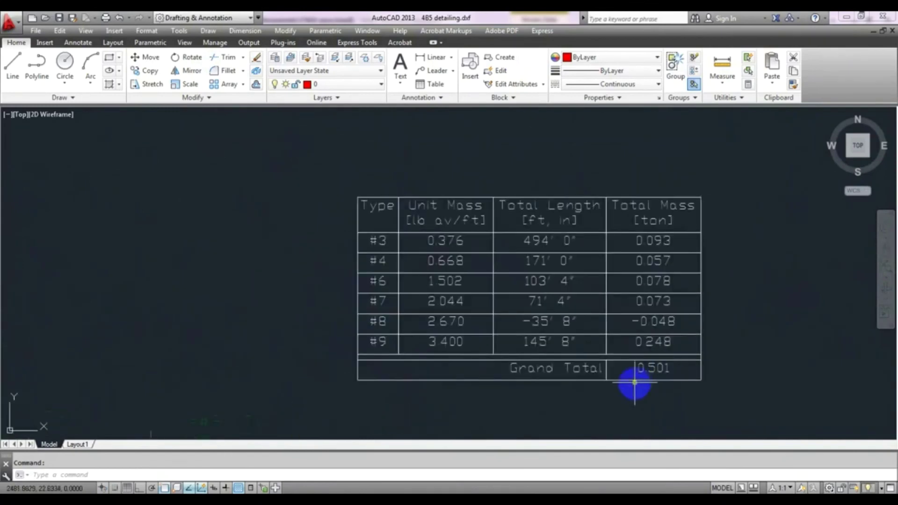
scroll(292, 308, "down", 4)
scroll(292, 308, "down", 3)
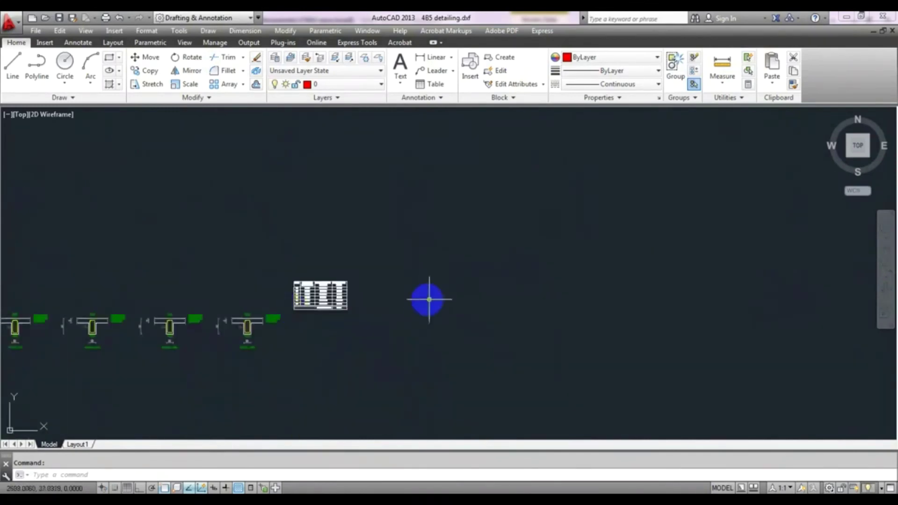
Step: Re-examine a middle span of the 4B5 elevation with its stirrup zones and dimensions, and view the complete drawing layout
middle_click_drag(427, 301, 641, 273)
scroll(475, 264, "down", 5)
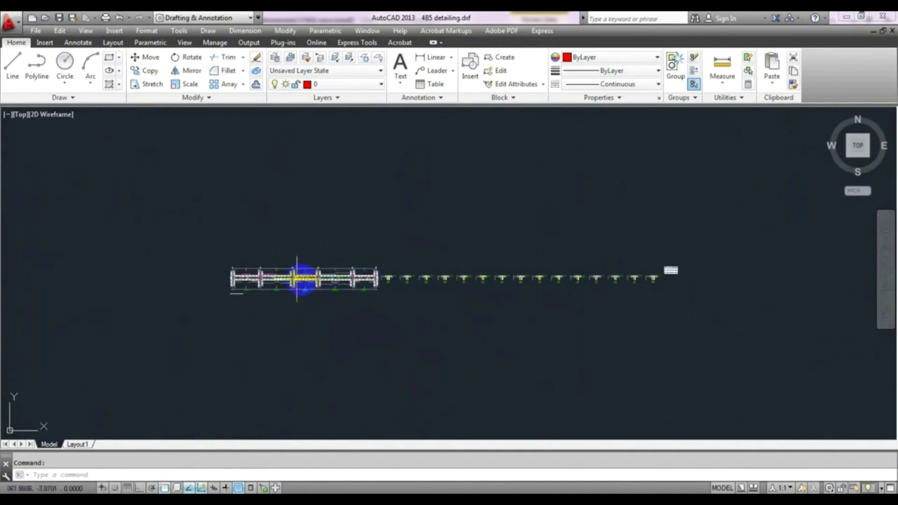
scroll(260, 292, "up", 8)
scroll(263, 283, "up", 5)
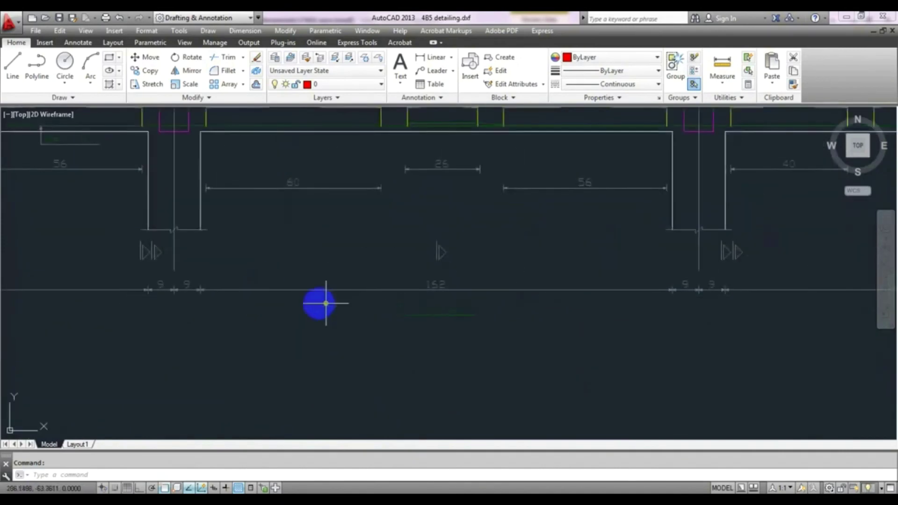
middle_click_drag(415, 293, 425, 367)
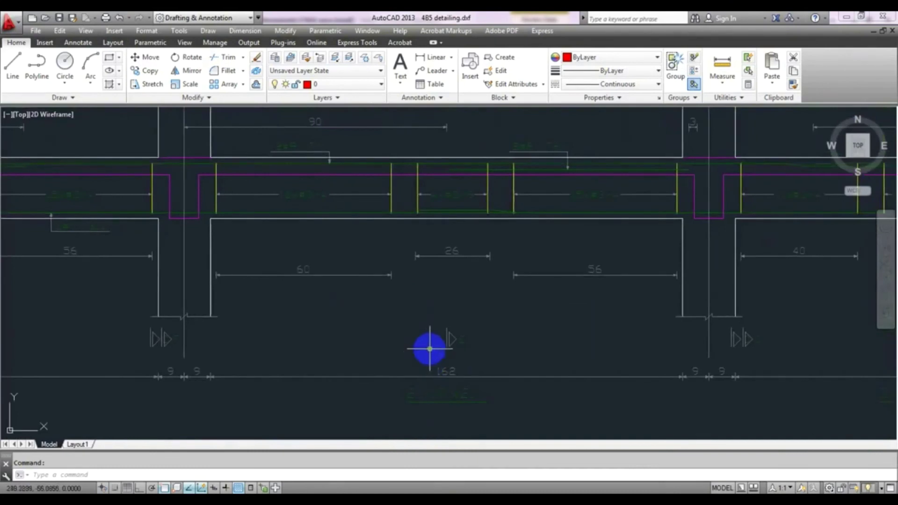
scroll(430, 349, "down", 8)
mouse_move(439, 275)
middle_mouse_down()
mouse_move(227, 226)
mouse_move(136, 225)
mouse_move(187, 211)
middle_mouse_up()
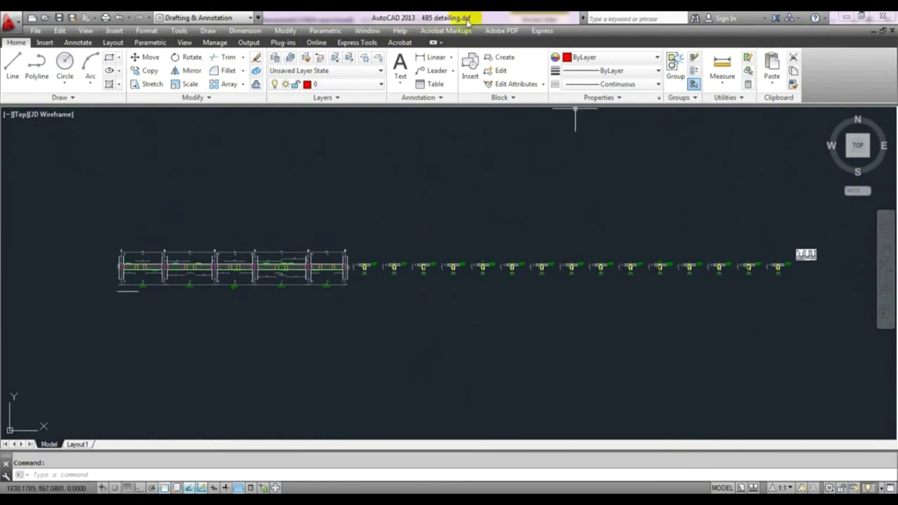
Step: Close AutoCAD without saving the 4B5 drawing and accept beam 4B5's interactive design in Tekla Structural Designer
left_click(883, 16)
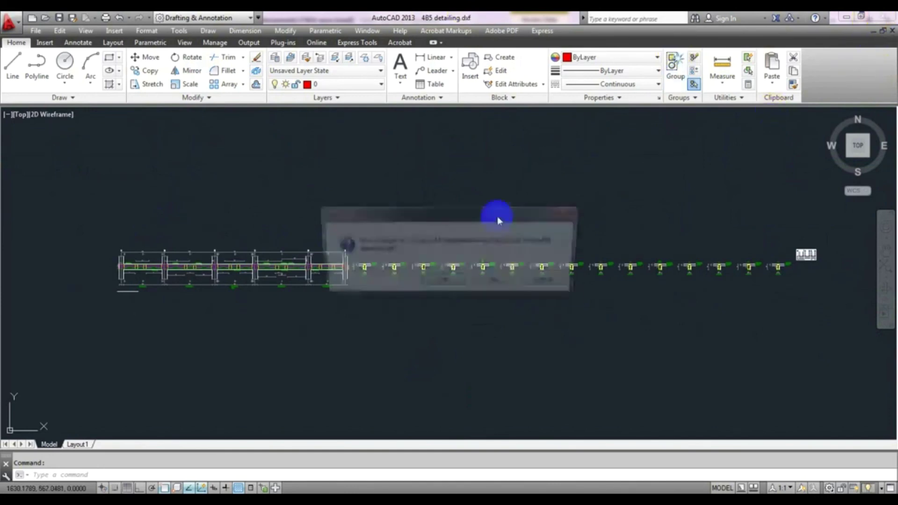
left_click(497, 283)
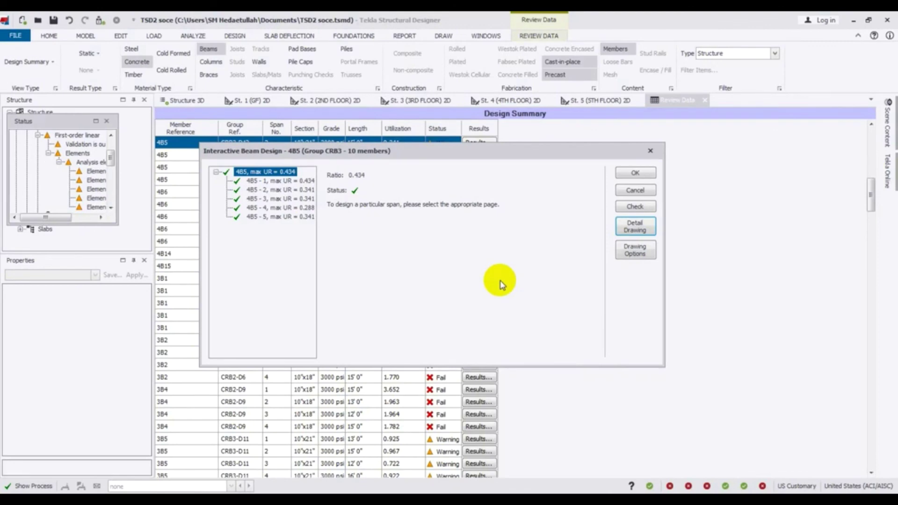
left_click_drag(599, 157, 591, 152)
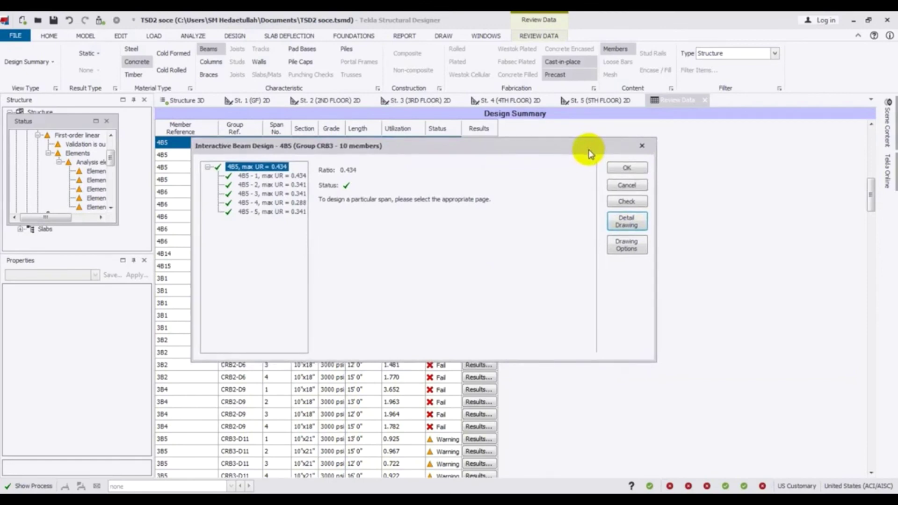
left_click_drag(589, 153, 585, 144)
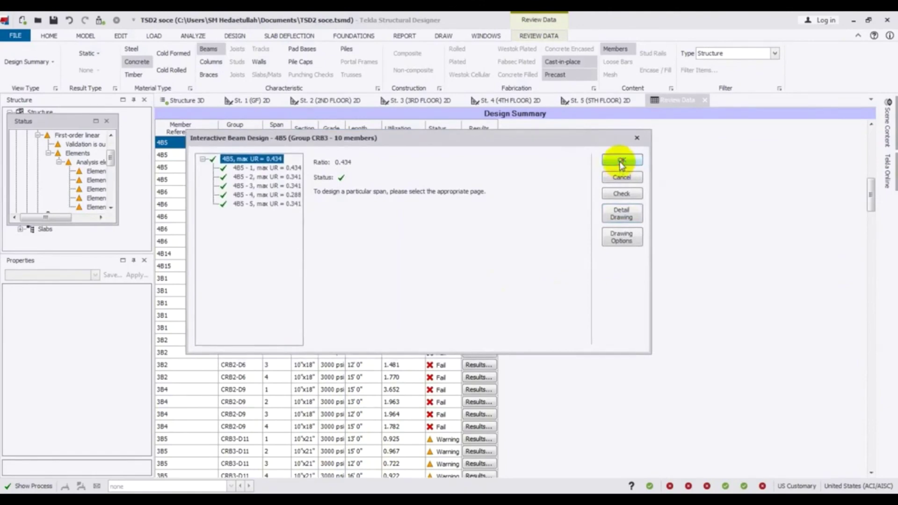
left_click(621, 161)
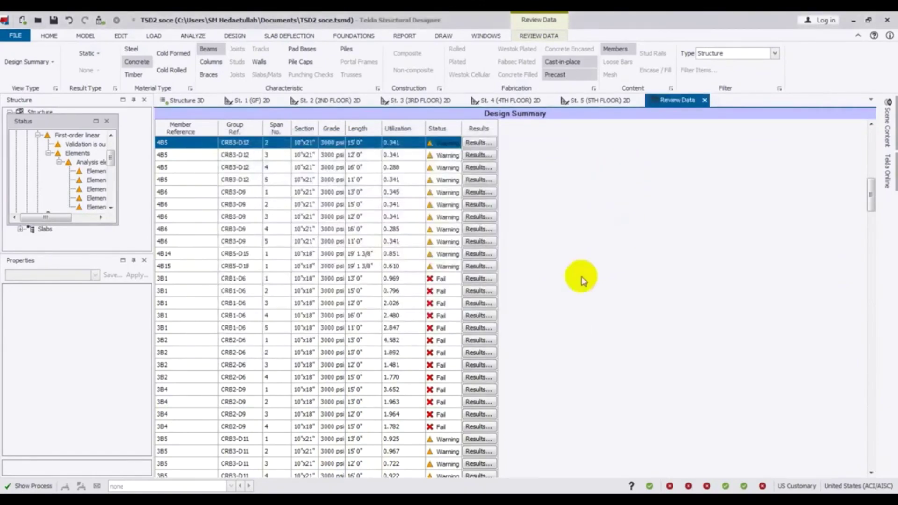